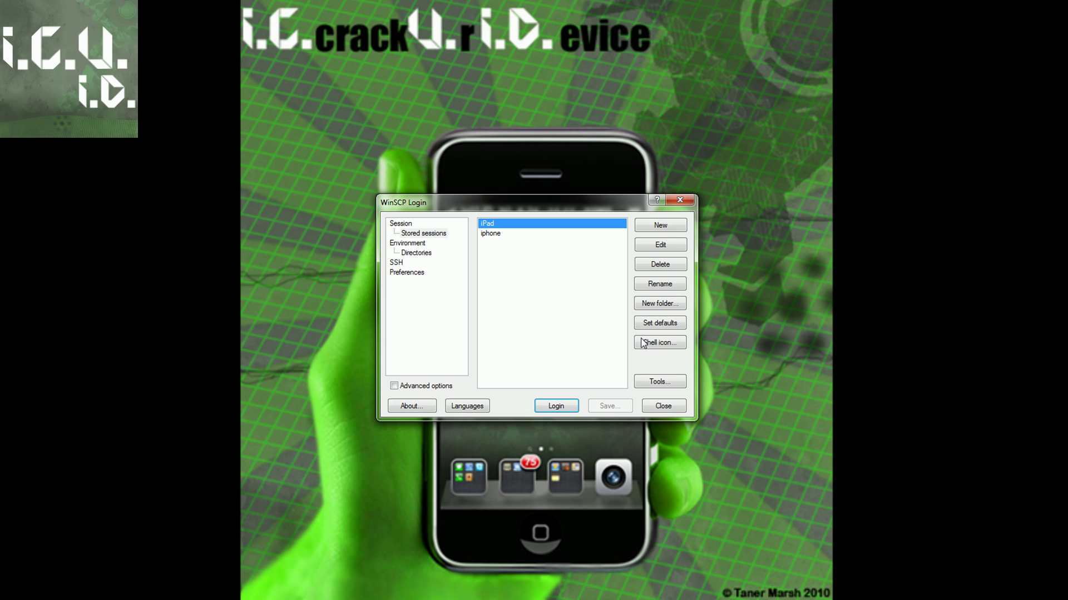
- Connect to the phone and browse to /System/Library/LaunchDaemons
{"action": "left_click", "coordinate": [658, 228]}
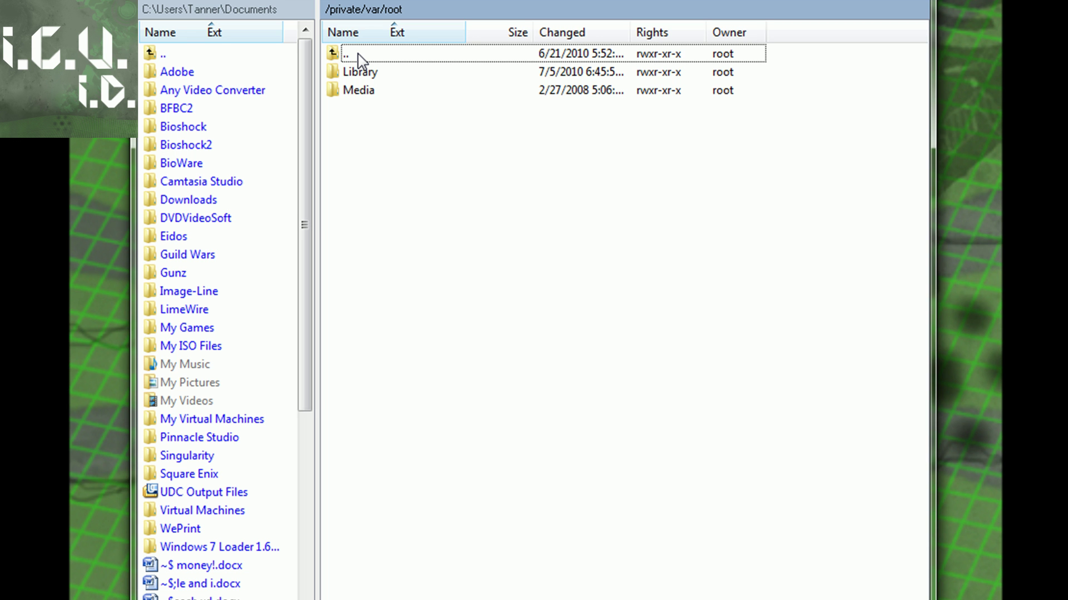
{"action": "double_click", "coordinate": [361, 59]}
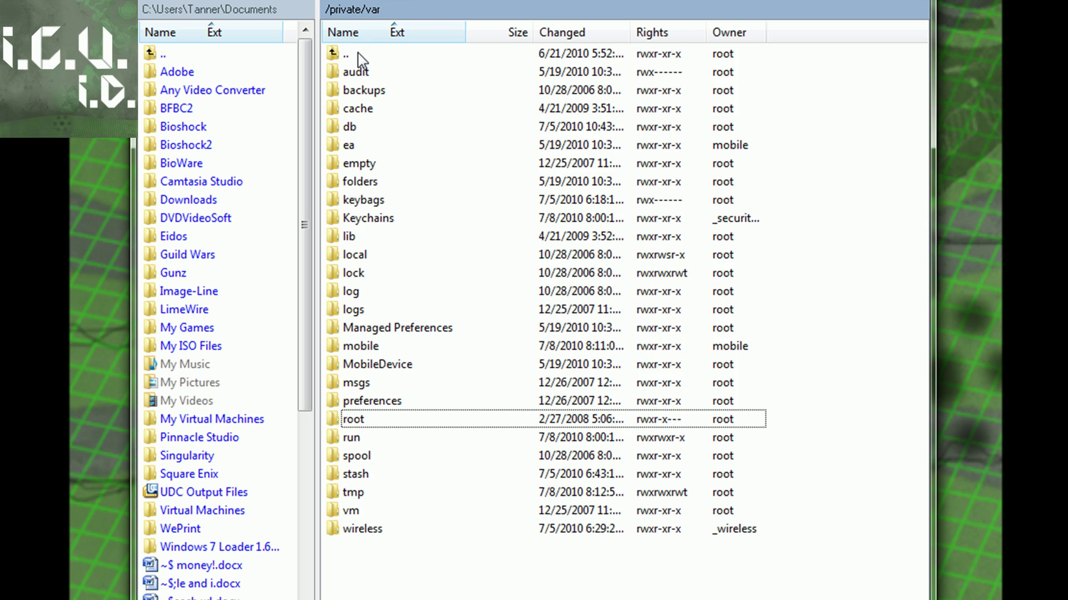
{"action": "double_click", "coordinate": [361, 59]}
{"action": "double_click", "coordinate": [359, 55]}
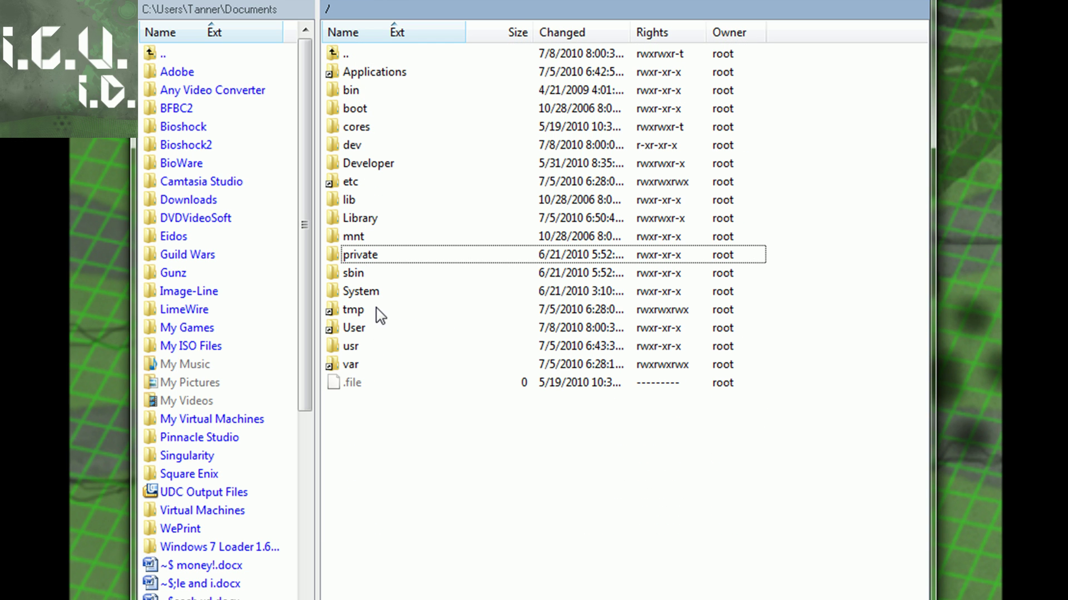
{"action": "key", "text": "Up"}
{"action": "key", "text": "Up"}
{"action": "double_click", "coordinate": [356, 292]}
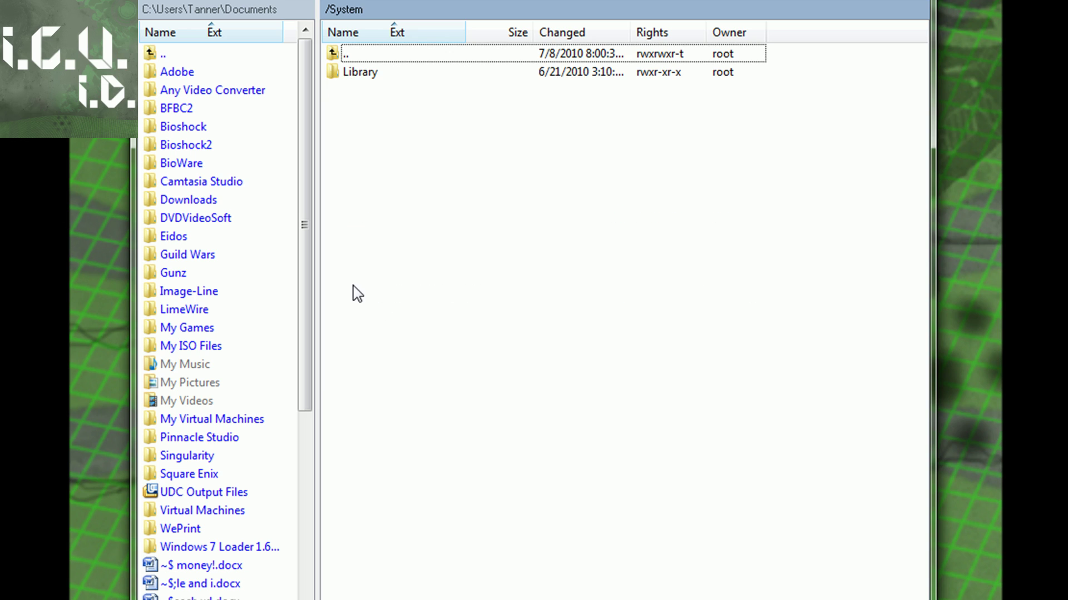
{"action": "double_click", "coordinate": [359, 74]}
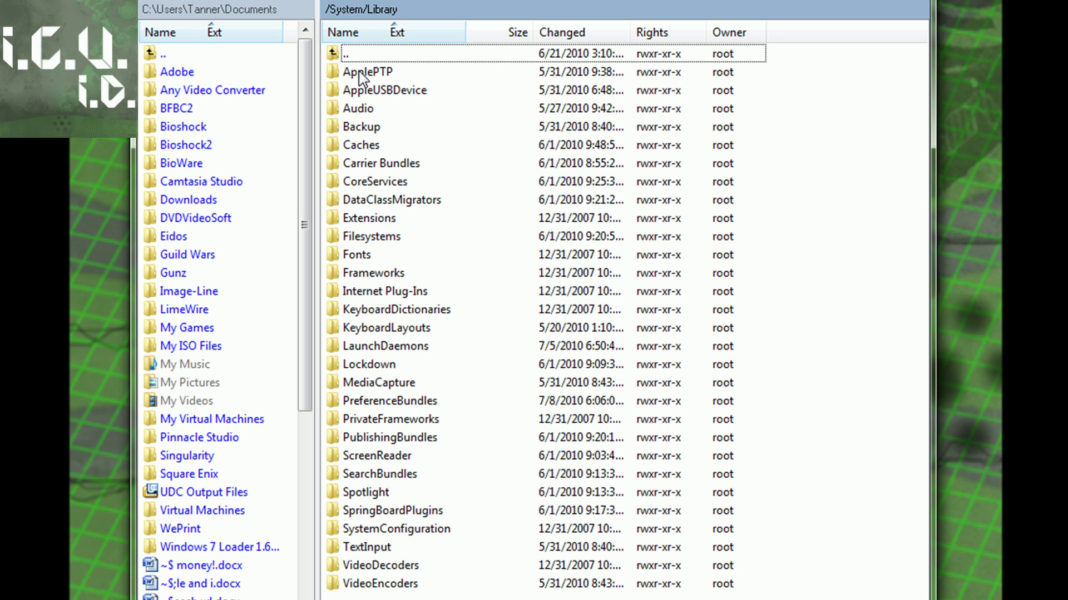
{"action": "key", "text": "l"}
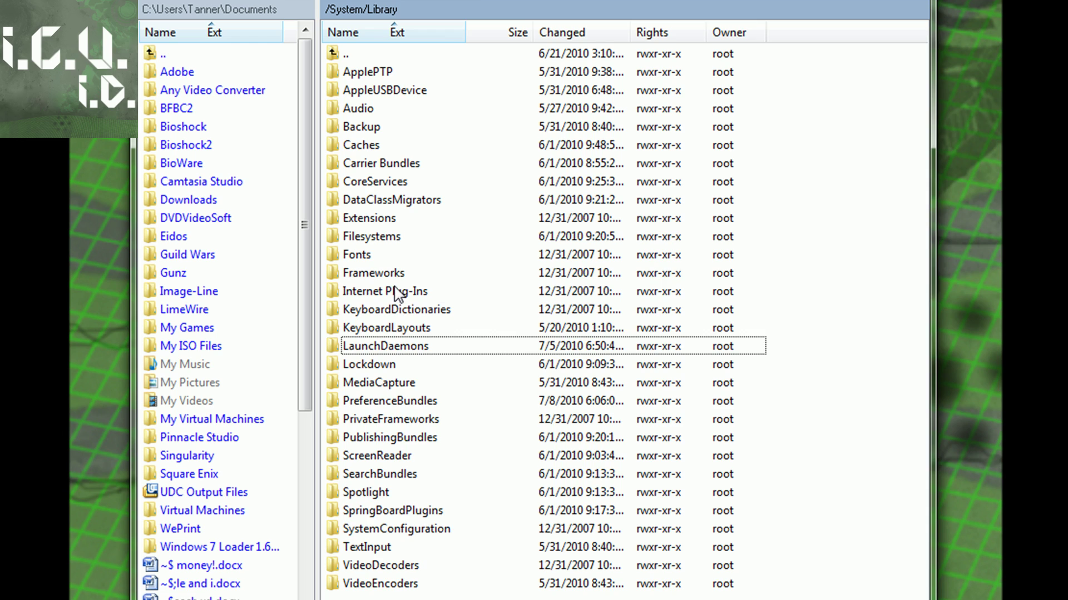
{"action": "key", "text": "Return"}
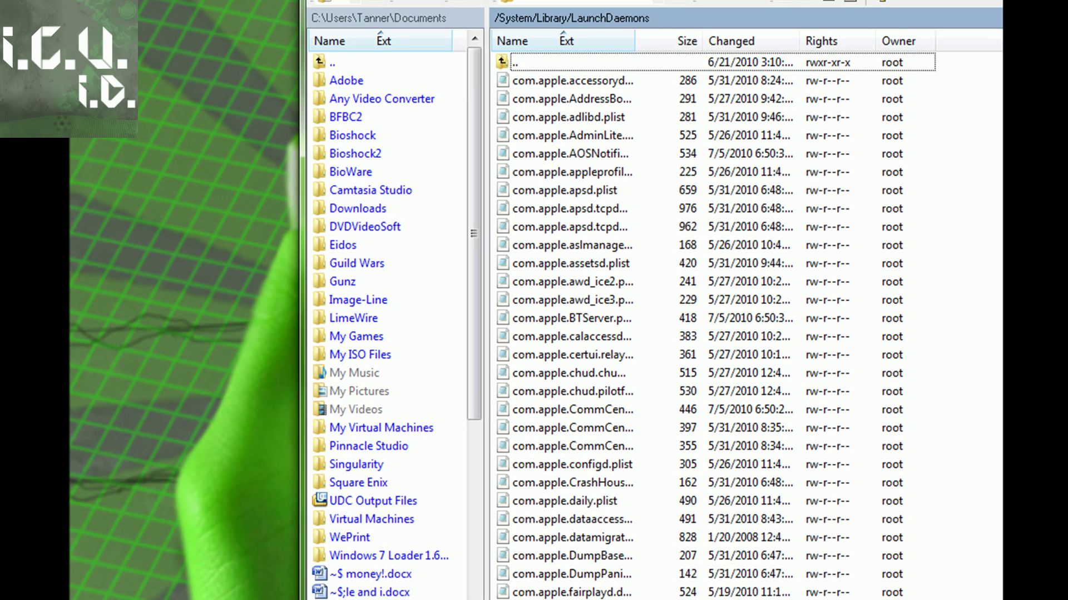
- Create a desktop folder 'iphone daemons' and copy all 81 daemon files into it
{"action": "right_click", "coordinate": [89, 87]}
{"action": "mouse_move", "coordinate": [211, 298]}
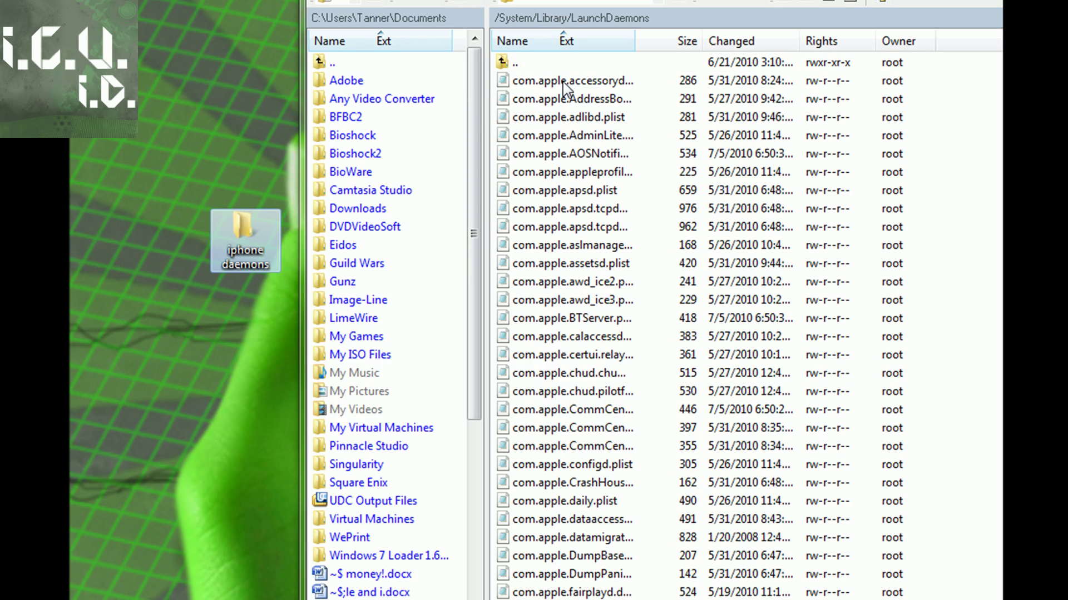
{"action": "left_click", "coordinate": [559, 80]}
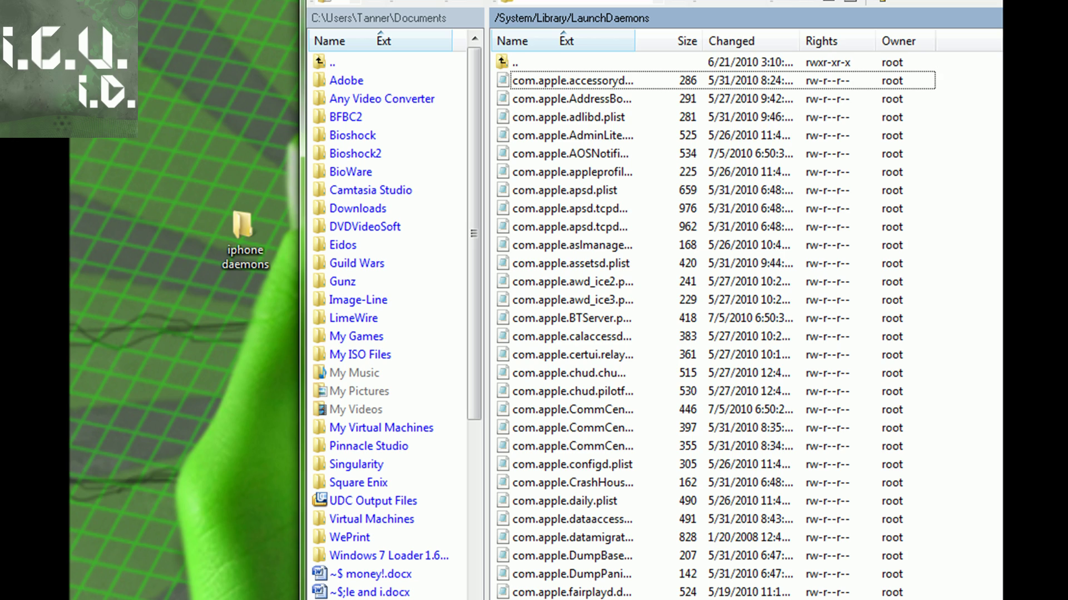
{"action": "scroll", "coordinate": [717, 328], "scroll_direction": "down", "scroll_amount": 14}
{"action": "key", "text": "ctrl+a"}
{"action": "left_click_drag", "start_coordinate": [562, 244], "coordinate": [228, 225]}
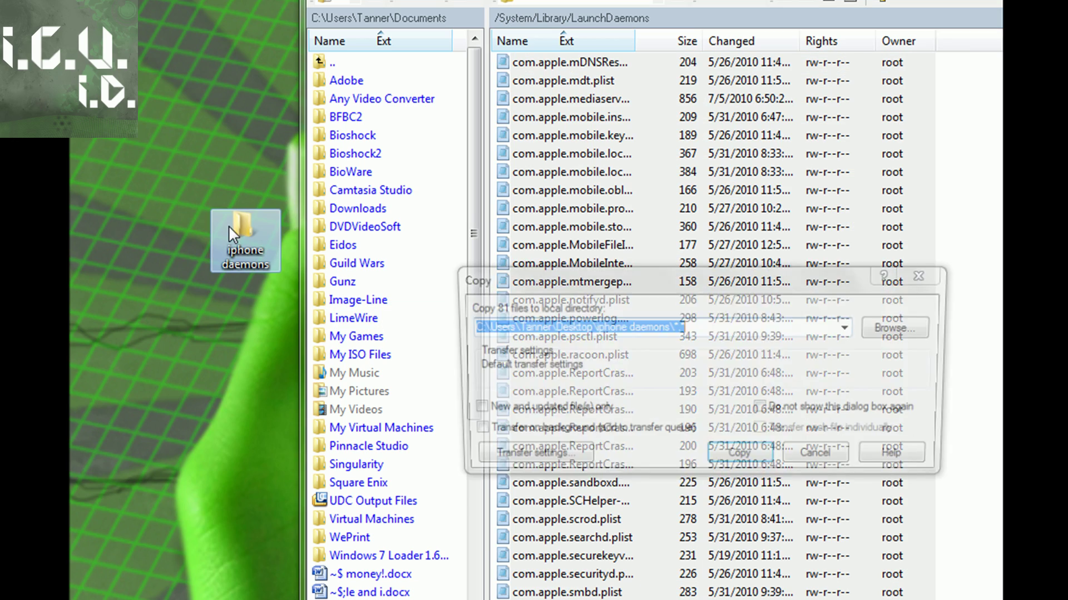
{"action": "left_click", "coordinate": [738, 460]}
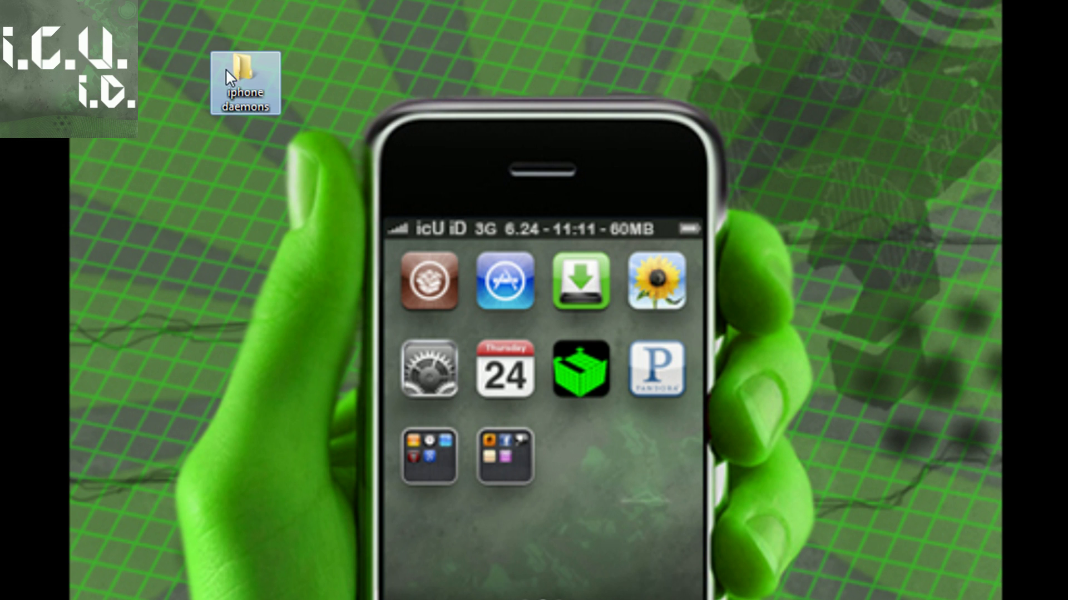
- Duplicate the iphone daemons folder on the desktop
{"action": "right_click", "coordinate": [238, 69]}
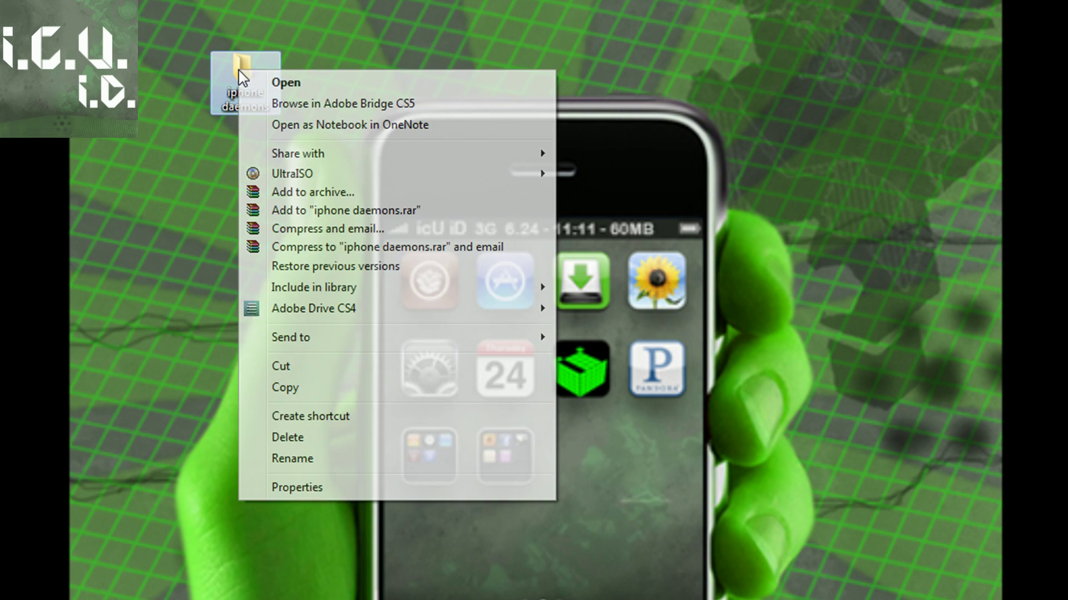
{"action": "left_click", "coordinate": [323, 389]}
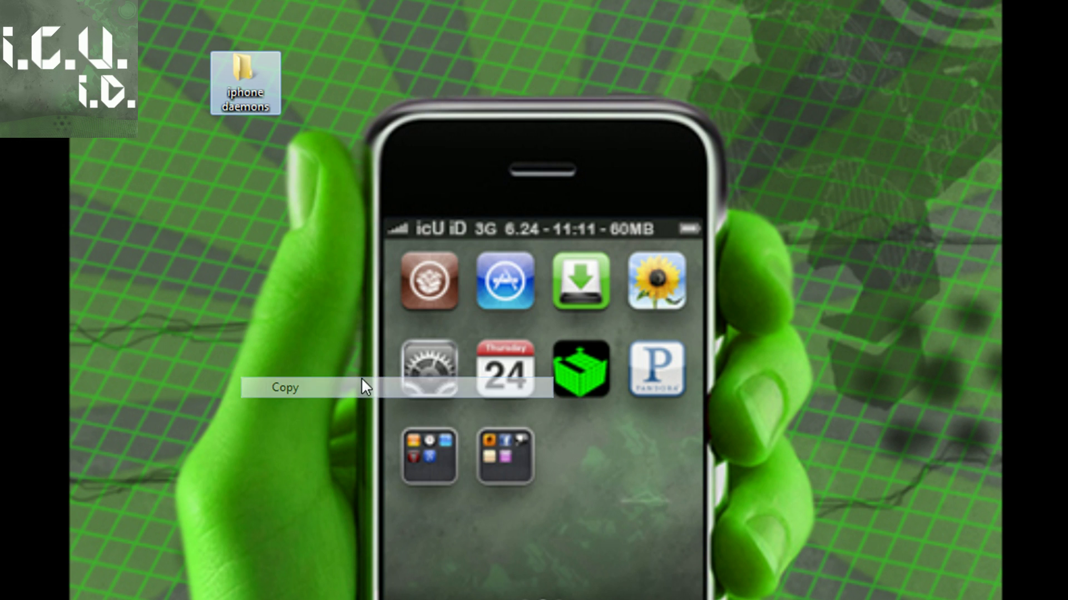
{"action": "right_click", "coordinate": [421, 209]}
{"action": "left_click", "coordinate": [482, 294]}
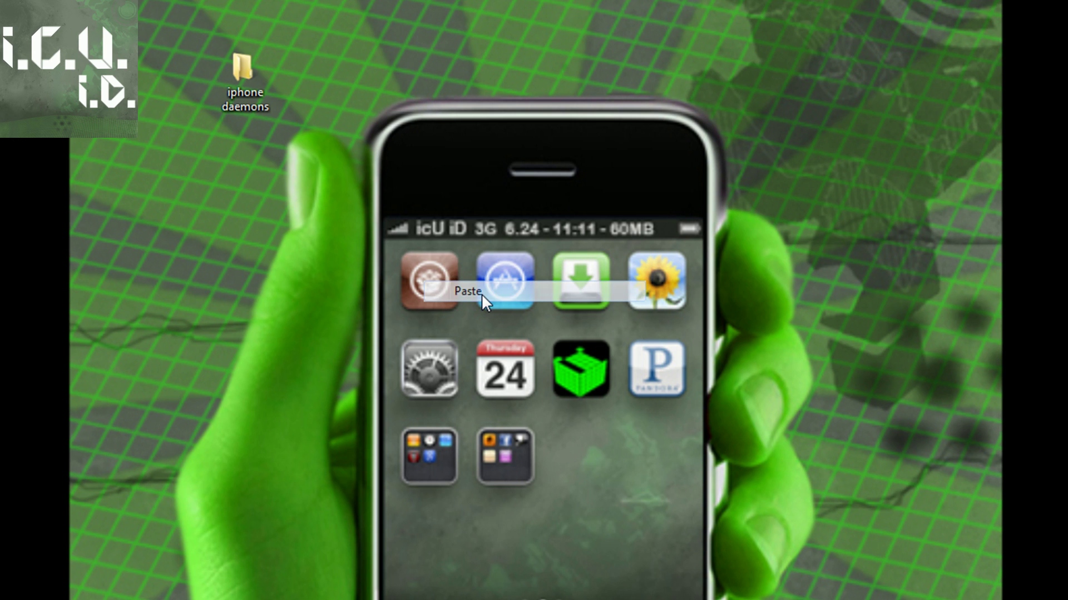
- Arrange the desktop folders and open 'iphone daemons - Copy' in an enlarged window
{"action": "left_click_drag", "start_coordinate": [245, 75], "coordinate": [384, 48]}
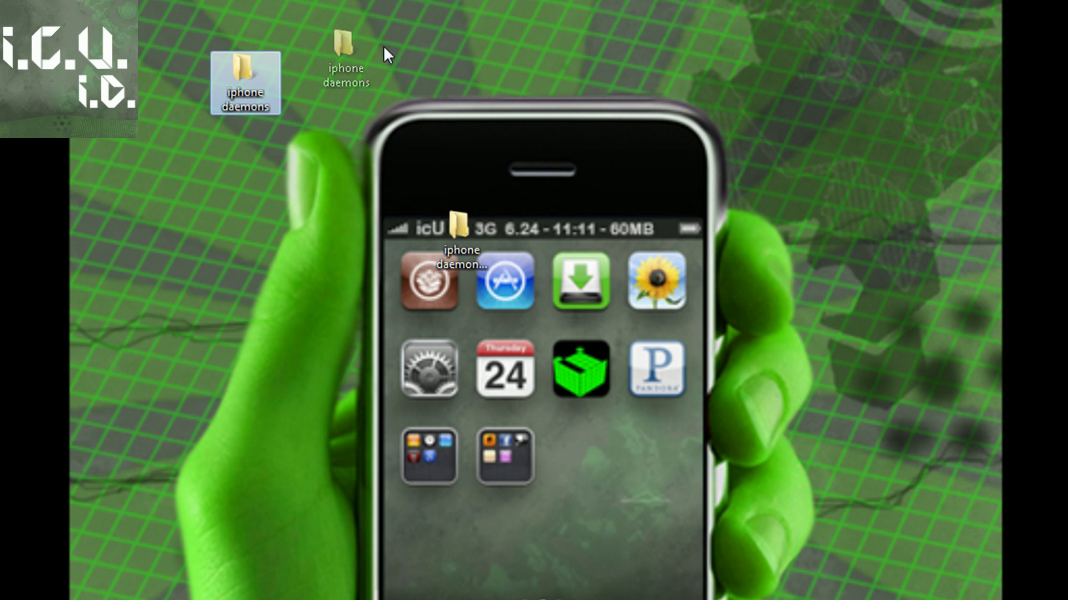
{"action": "left_click_drag", "start_coordinate": [467, 235], "coordinate": [375, 38]}
{"action": "double_click", "coordinate": [393, 65]}
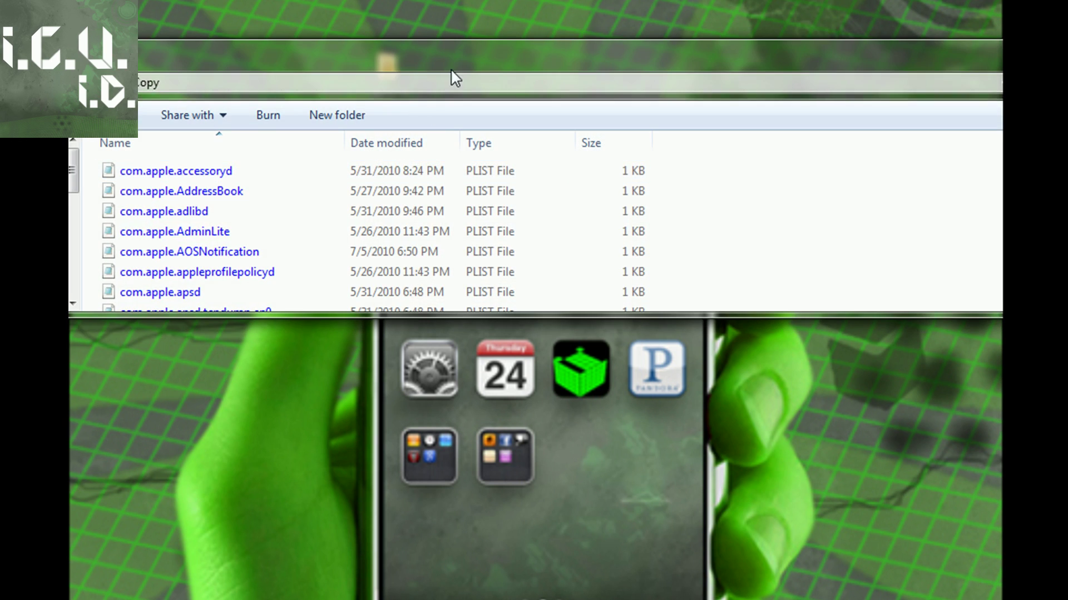
{"action": "left_click_drag", "start_coordinate": [450, 76], "coordinate": [593, 0]}
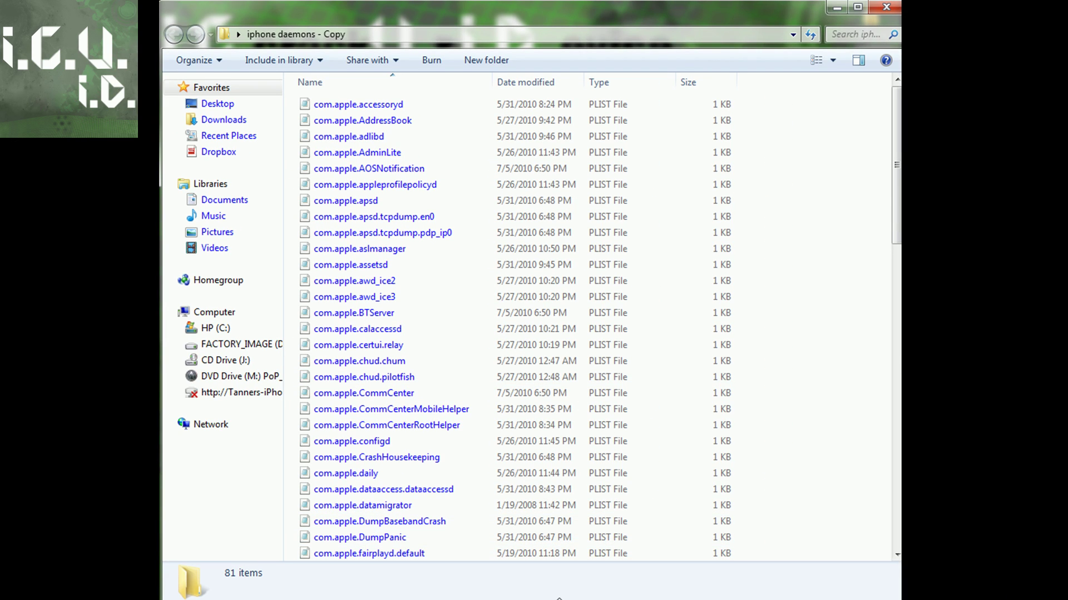
{"action": "left_click_drag", "start_coordinate": [559, 599], "coordinate": [559, 599]}
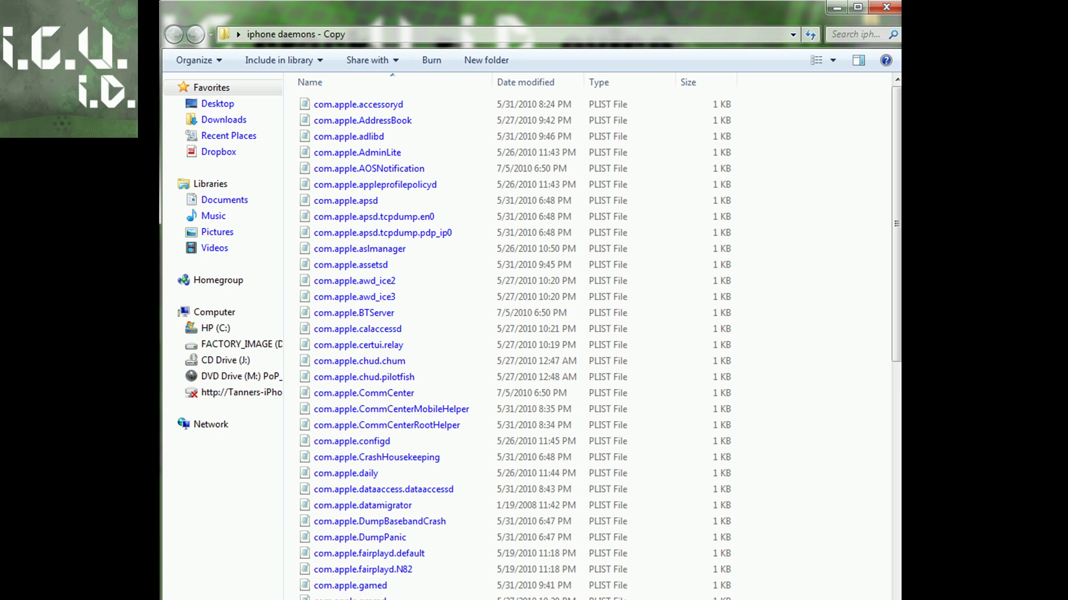
{"action": "left_click", "coordinate": [356, 551]}
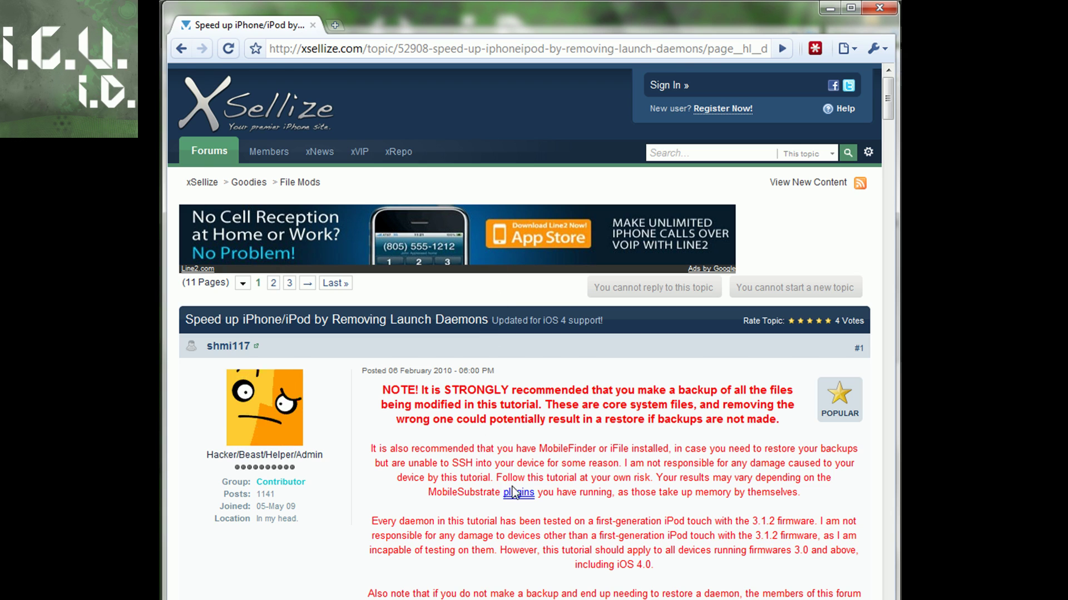
{"action": "scroll", "coordinate": [513, 492], "scroll_direction": "down", "scroll_amount": 15}
{"action": "mouse_move", "coordinate": [512, 492]}
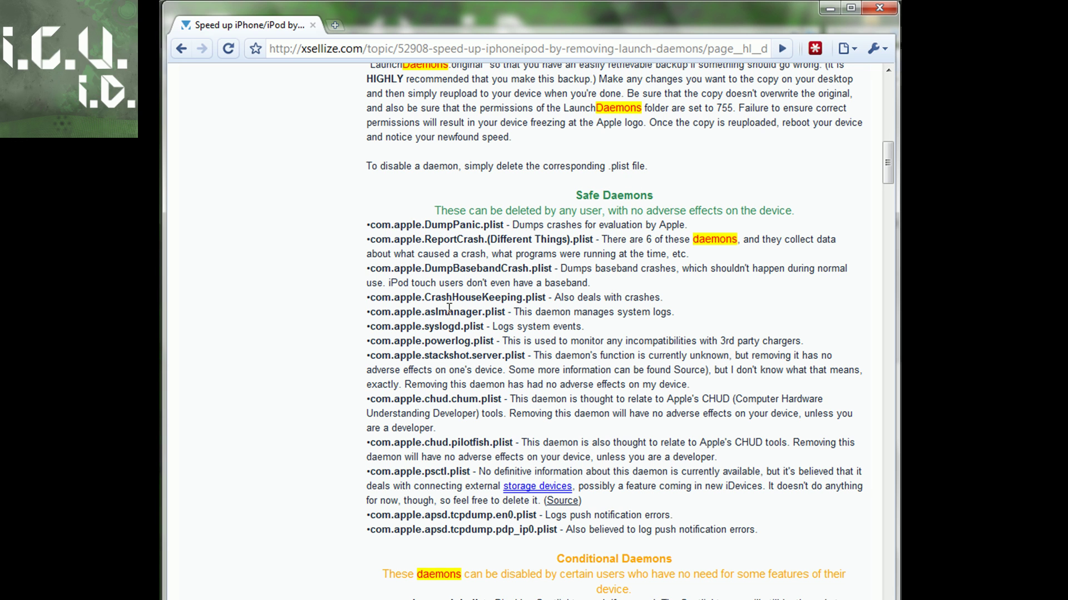
{"action": "scroll", "coordinate": [542, 472], "scroll_direction": "down", "scroll_amount": 7}
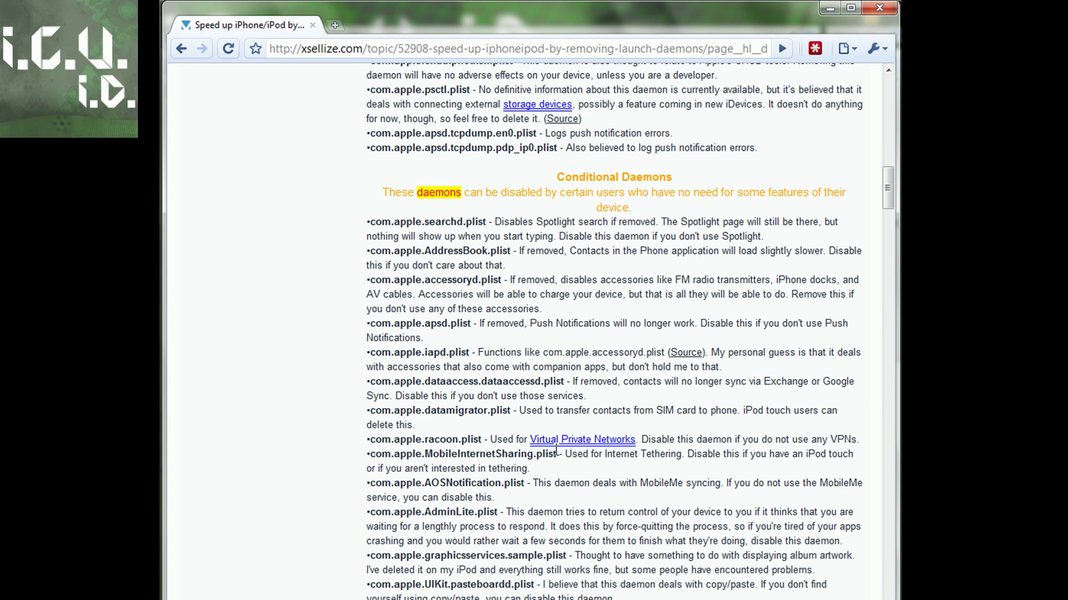
{"action": "left_click_drag", "start_coordinate": [495, 222], "coordinate": [368, 222]}
{"action": "scroll", "coordinate": [666, 272], "scroll_direction": "down", "scroll_amount": 11}
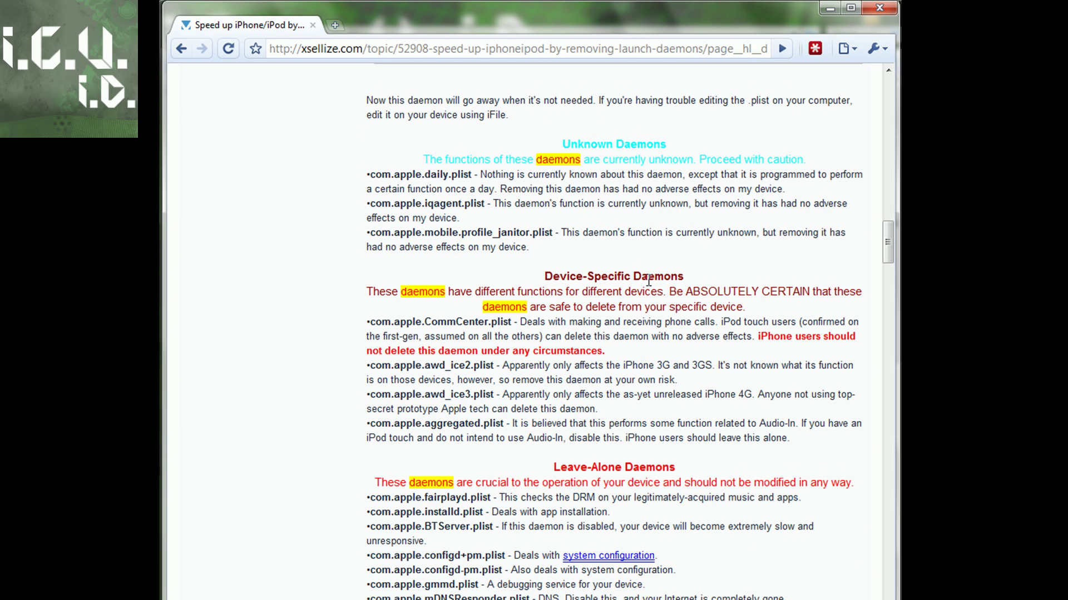
{"action": "scroll", "coordinate": [592, 409], "scroll_direction": "down", "scroll_amount": 8}
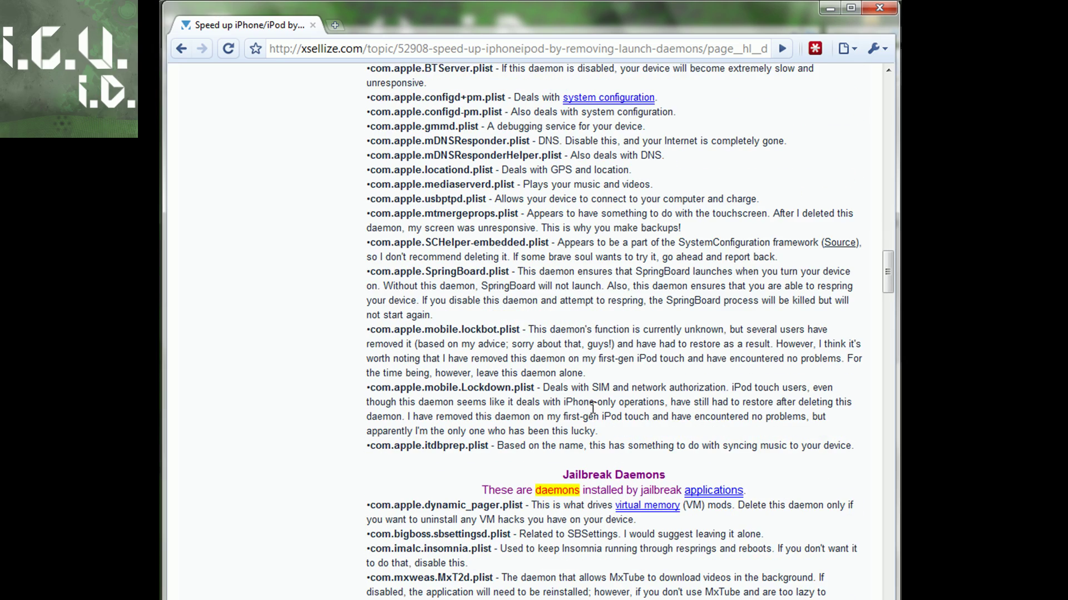
{"action": "scroll", "coordinate": [574, 368], "scroll_direction": "up", "scroll_amount": 1}
{"action": "scroll", "coordinate": [624, 330], "scroll_direction": "down", "scroll_amount": 6}
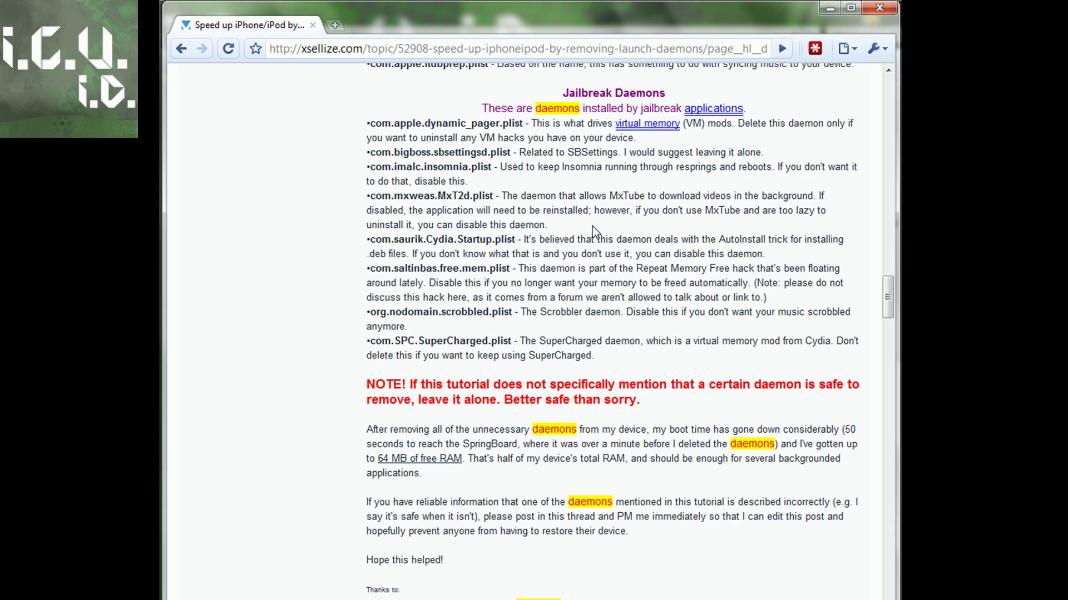
{"action": "scroll", "coordinate": [645, 417], "scroll_direction": "down", "scroll_amount": 7}
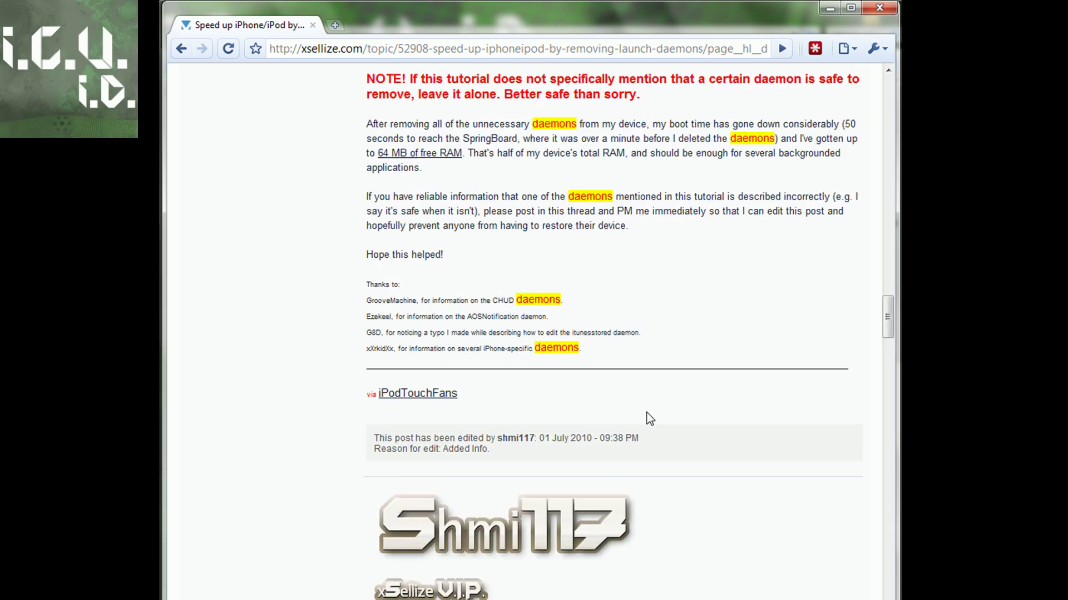
{"action": "scroll", "coordinate": [645, 411], "scroll_direction": "up", "scroll_amount": 20}
{"action": "scroll", "coordinate": [645, 411], "scroll_direction": "up", "scroll_amount": 4}
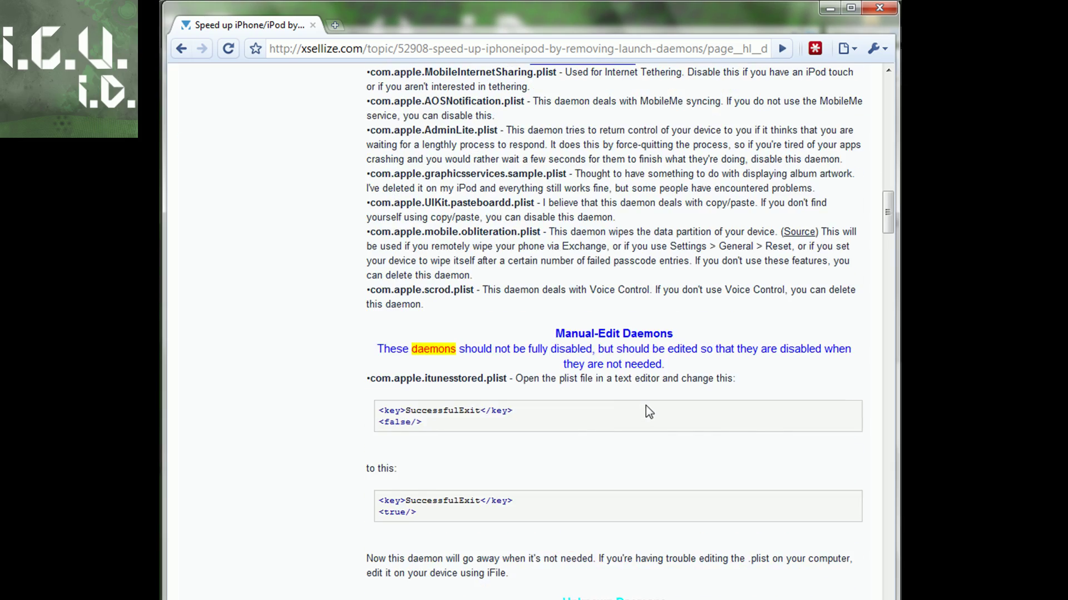
{"action": "left_click_drag", "start_coordinate": [646, 406], "coordinate": [840, 10]}
- Search the copied folder for 'com.apple', then dismiss the suggestions list
{"action": "left_click", "coordinate": [828, 8]}
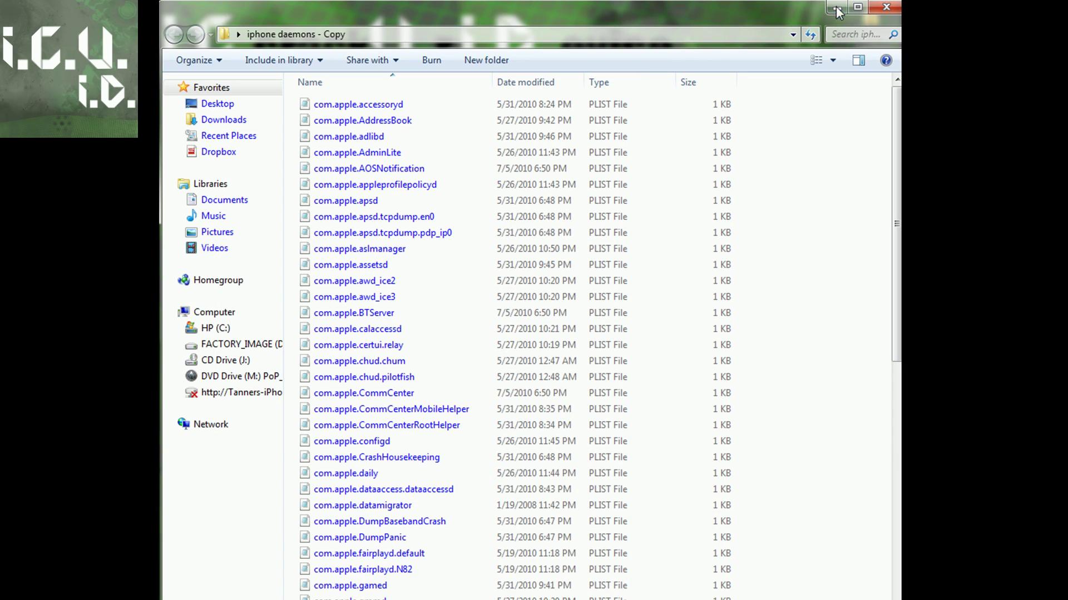
{"action": "left_click", "coordinate": [850, 33]}
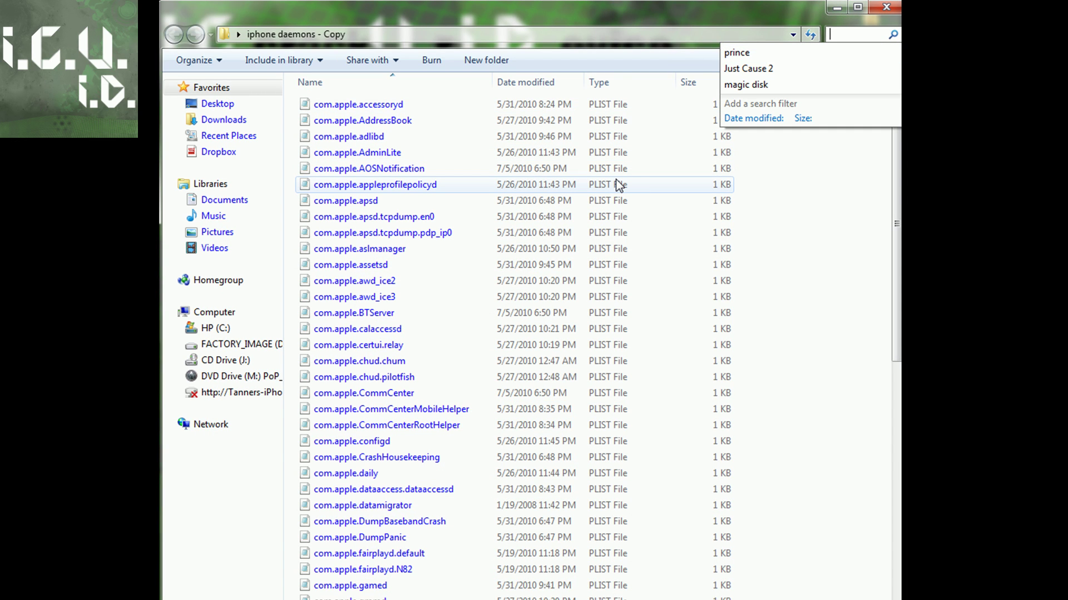
{"action": "type", "text": "com.apple"}
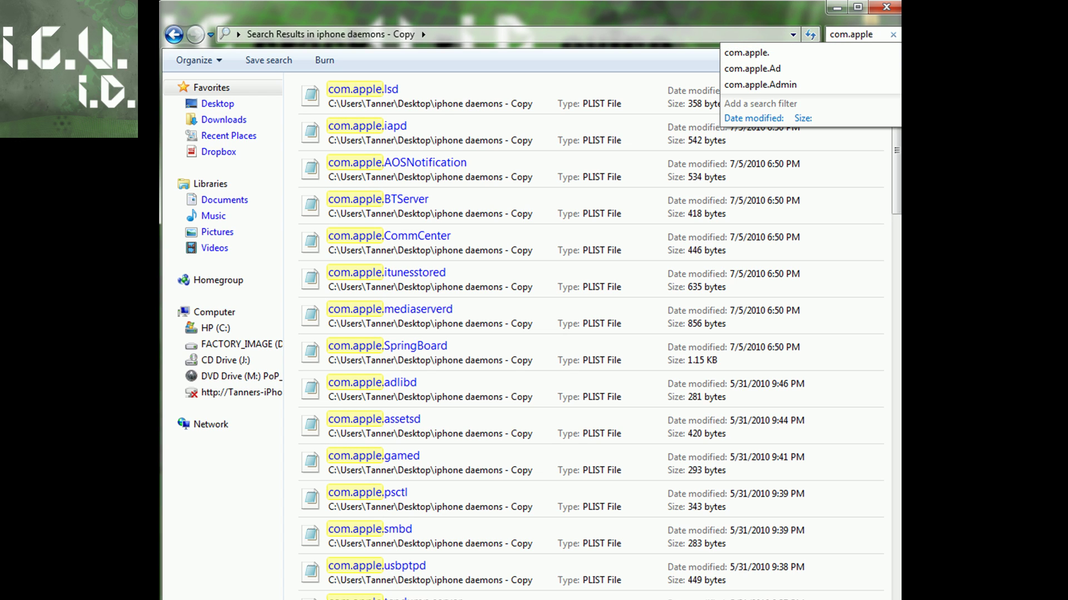
{"action": "key", "text": "Escape"}
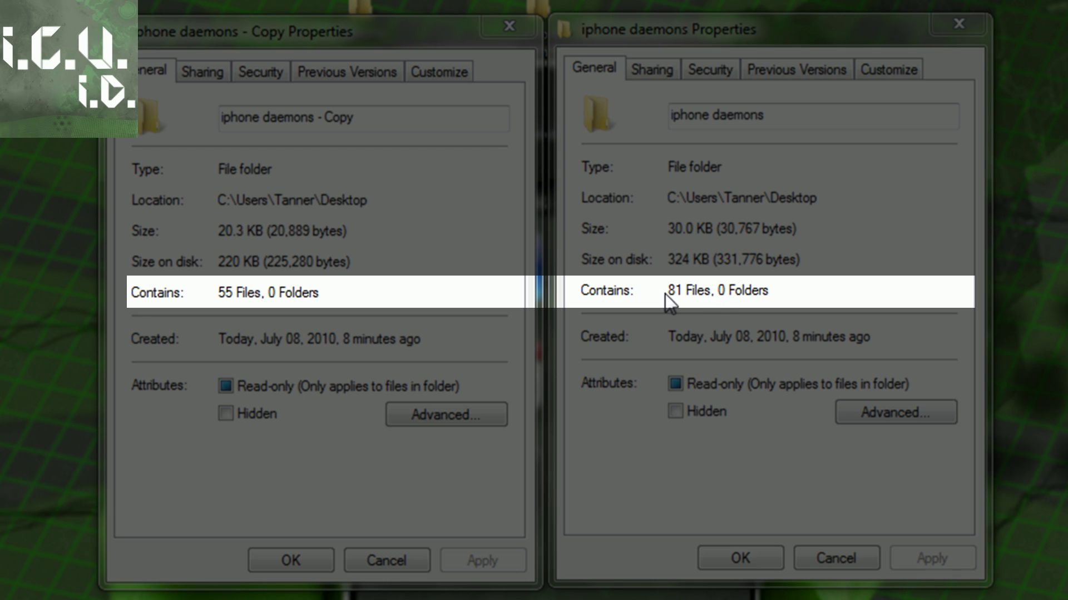
- Compare both folders' Properties (55 versus 81 files), then close both dialogs
{"action": "left_click", "coordinate": [612, 334]}
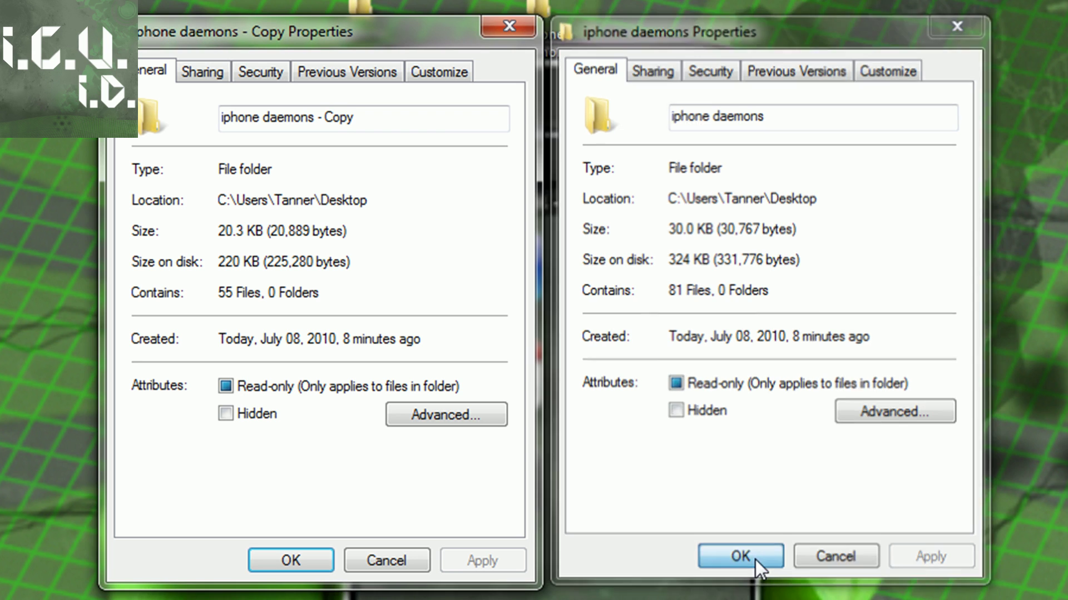
{"action": "left_click", "coordinate": [755, 558]}
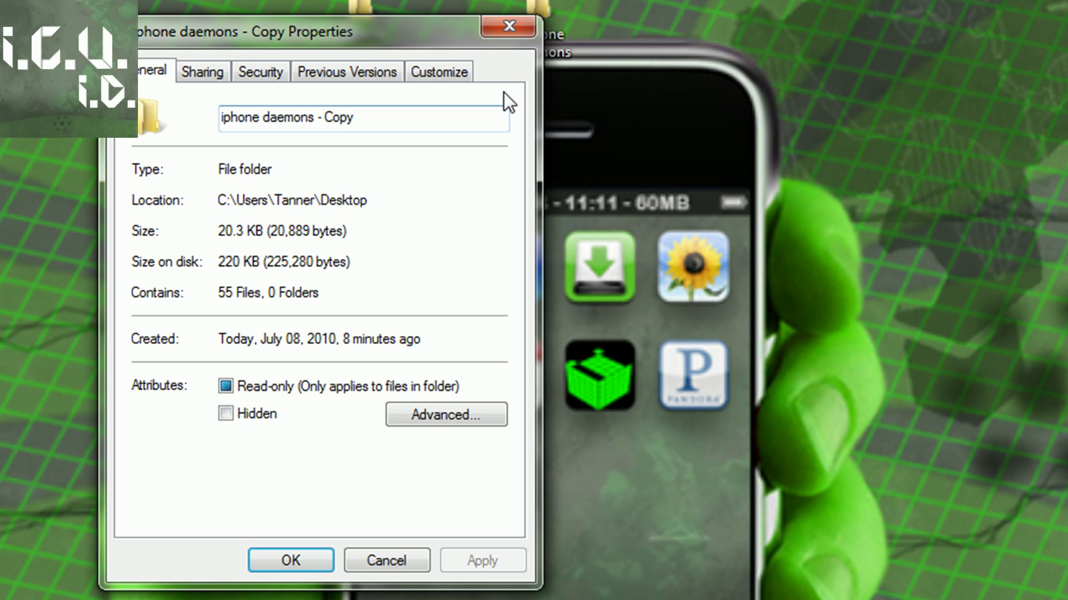
{"action": "left_click", "coordinate": [500, 26]}
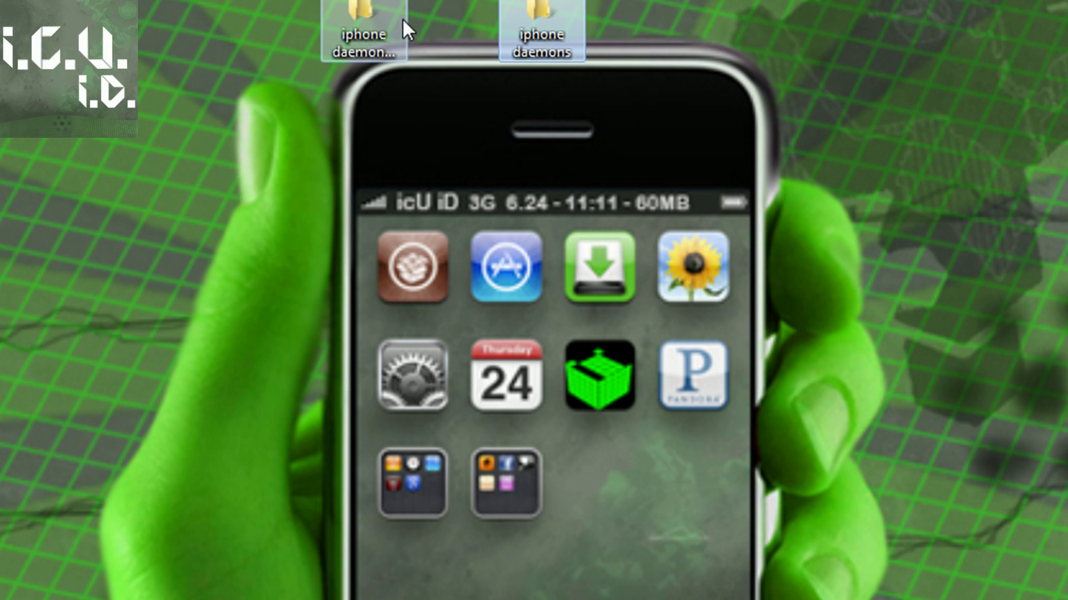
- Delete all 81 files from the phone's remote LaunchDaemons folder
{"action": "left_click", "coordinate": [580, 18]}
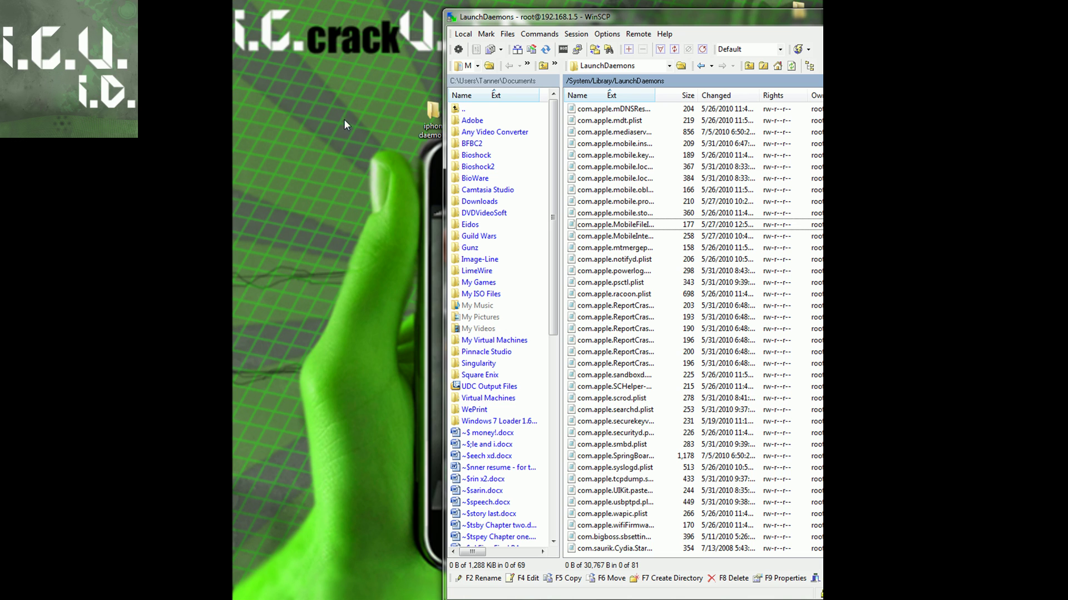
{"action": "left_click_drag", "start_coordinate": [434, 114], "coordinate": [298, 117]}
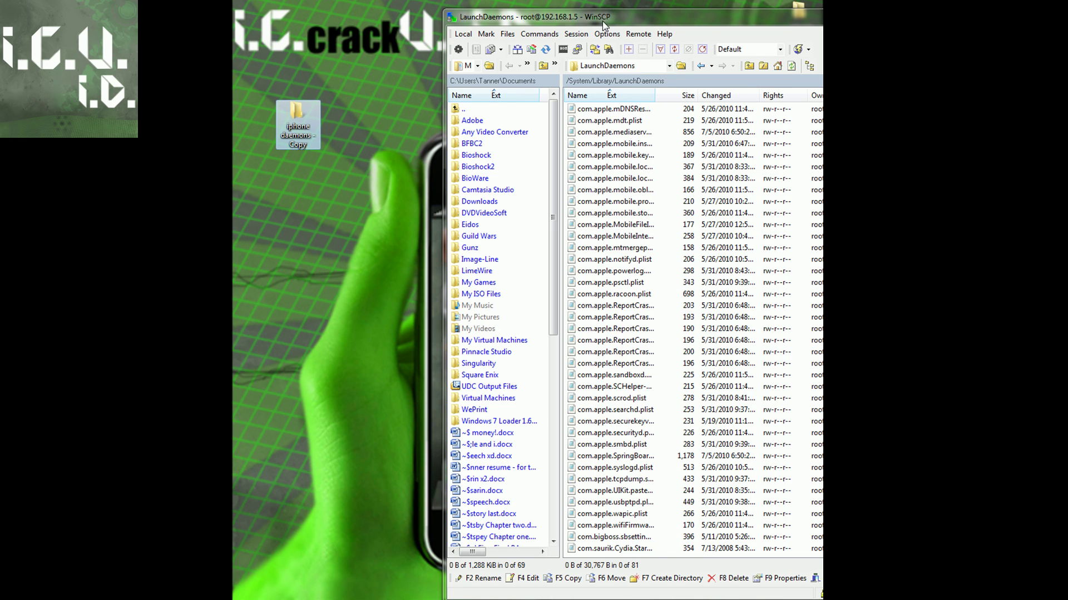
{"action": "left_click_drag", "start_coordinate": [604, 25], "coordinate": [508, 18]}
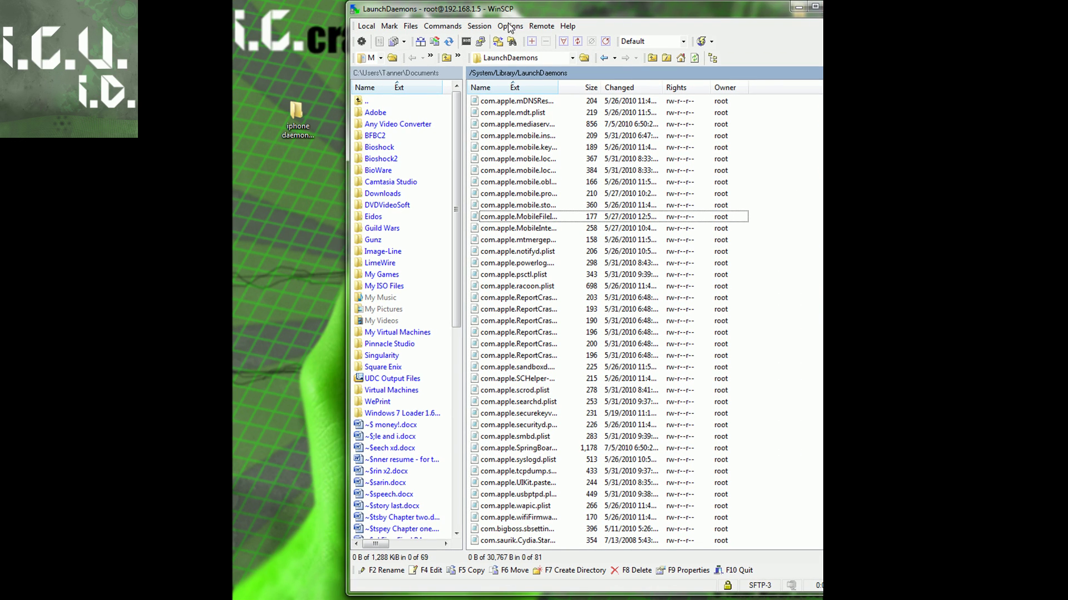
{"action": "left_click", "coordinate": [596, 546]}
{"action": "key", "text": "ctrl+a"}
{"action": "right_click", "coordinate": [534, 159]}
{"action": "left_click", "coordinate": [576, 251]}
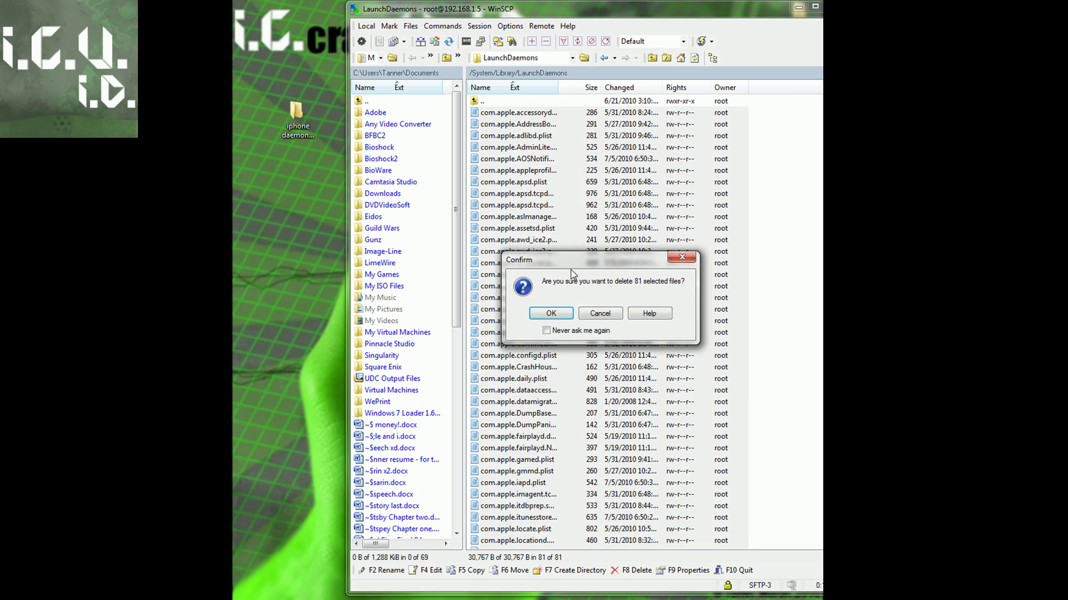
{"action": "left_click", "coordinate": [550, 313]}
- Copy the 55 files from 'iphone daemons - Copy' into the remote LaunchDaemons folder
{"action": "double_click", "coordinate": [296, 114]}
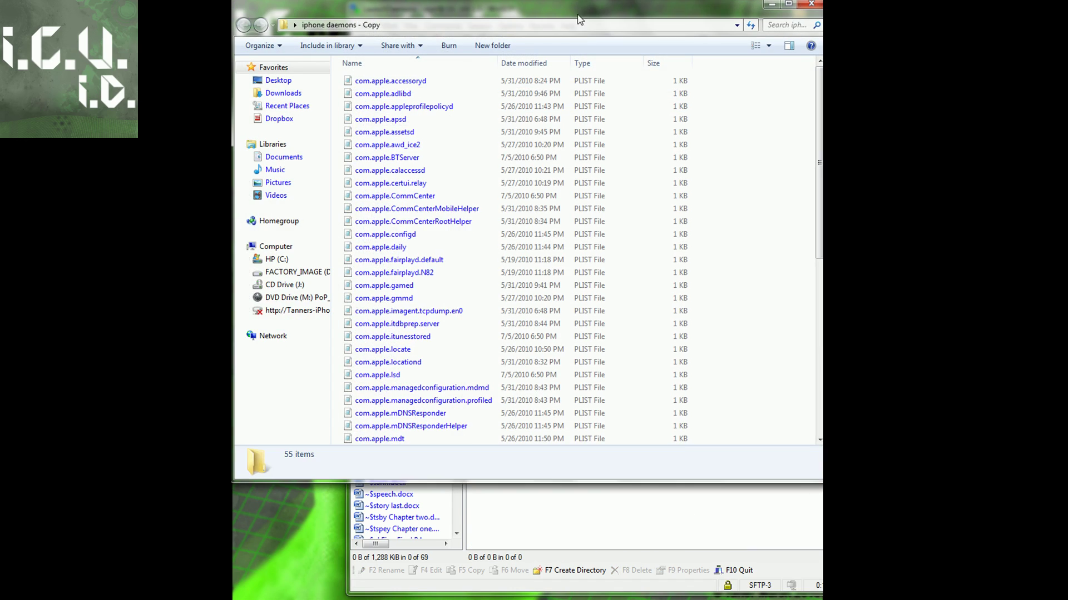
{"action": "left_click_drag", "start_coordinate": [580, 20], "coordinate": [582, 83]}
{"action": "left_click", "coordinate": [672, 144]}
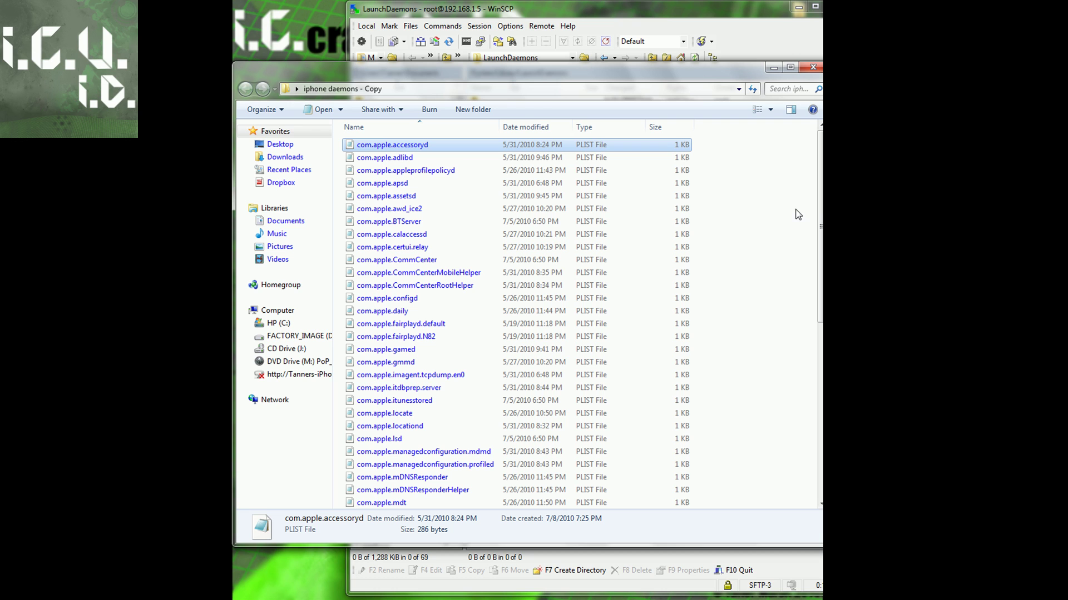
{"action": "scroll", "coordinate": [578, 322], "scroll_direction": "down", "scroll_amount": 5}
{"action": "key", "text": "ctrl+a"}
{"action": "left_click_drag", "start_coordinate": [556, 67], "coordinate": [486, 215]}
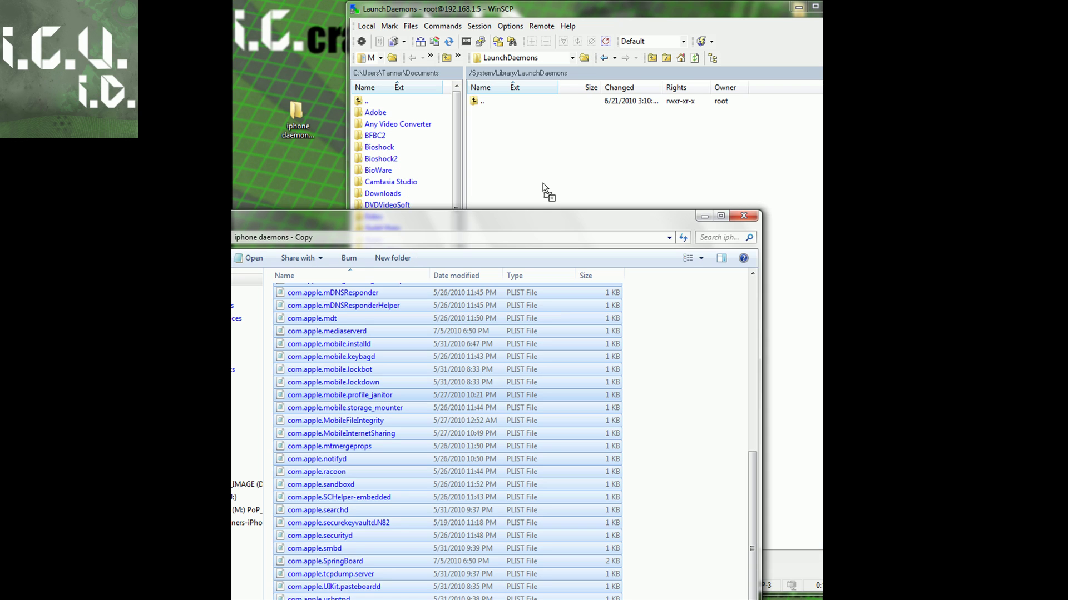
{"action": "left_click_drag", "start_coordinate": [317, 344], "coordinate": [543, 166]}
{"action": "left_click", "coordinate": [625, 352]}
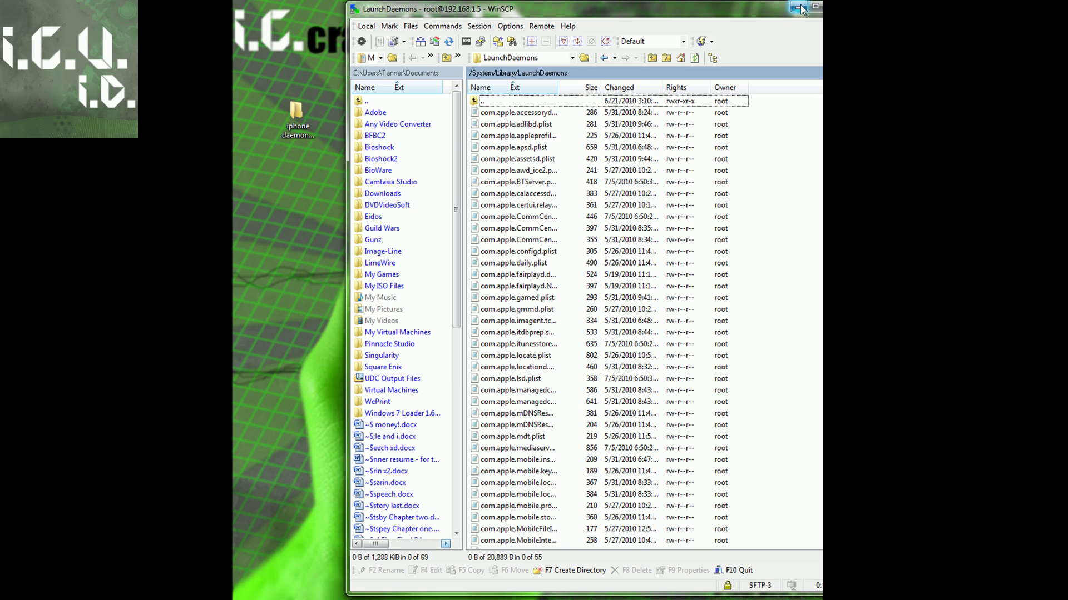
- Arrange the iphone daemons folder and its copy side by side on the desktop
{"action": "left_click", "coordinate": [798, 7]}
{"action": "mouse_move", "coordinate": [786, 5]}
{"action": "left_mouse_down"}
{"action": "mouse_move", "coordinate": [664, 105]}
{"action": "mouse_move", "coordinate": [394, 93]}
{"action": "mouse_move", "coordinate": [392, 125]}
{"action": "mouse_move", "coordinate": [802, 17]}
{"action": "left_mouse_up"}
{"action": "left_click_drag", "start_coordinate": [291, 122], "coordinate": [782, 64]}
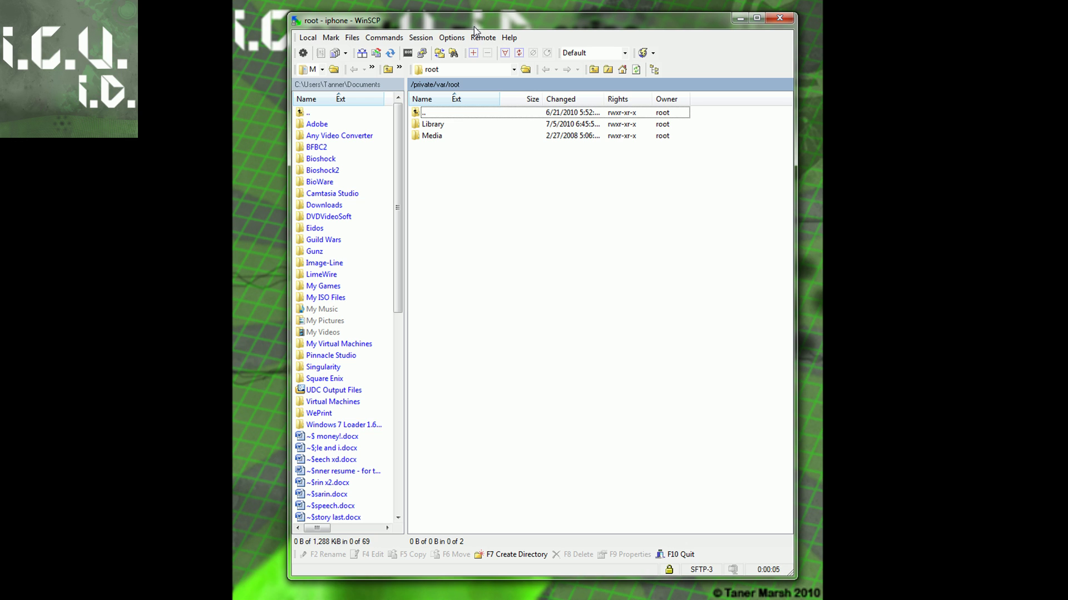
- Navigate to the phone's tmp folder and upload t.deb into it
{"action": "double_click", "coordinate": [439, 114]}
{"action": "double_click", "coordinate": [439, 114]}
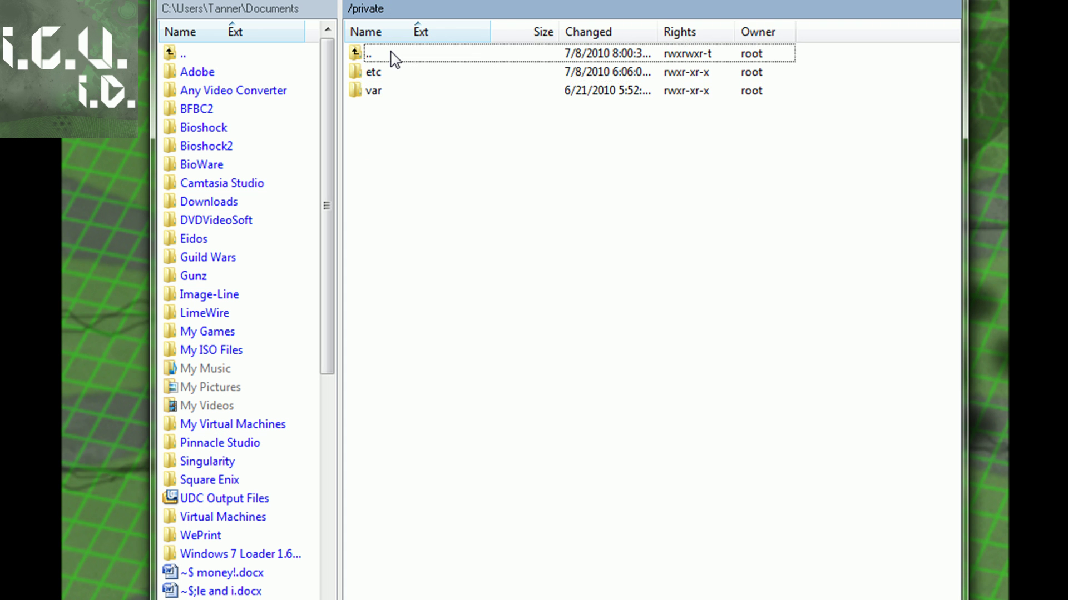
{"action": "double_click", "coordinate": [392, 53]}
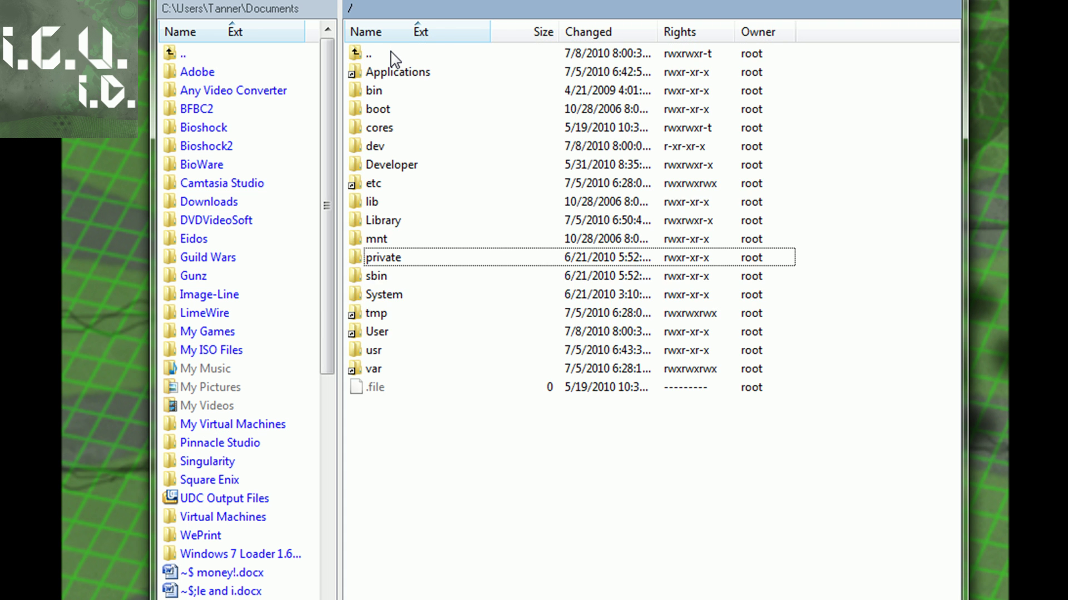
{"action": "double_click", "coordinate": [389, 313]}
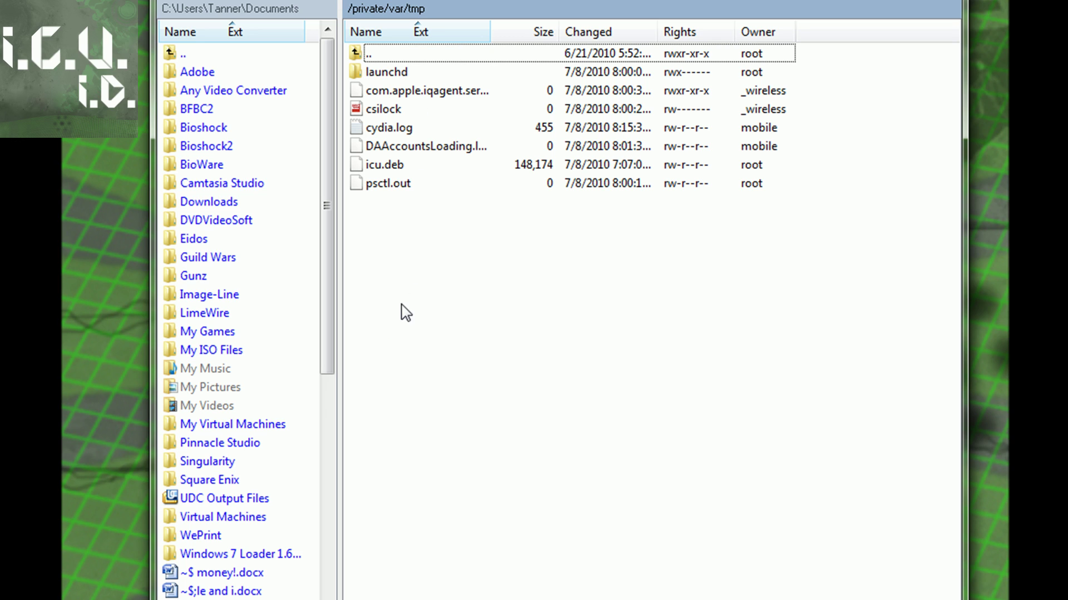
{"action": "left_click", "coordinate": [104, 160]}
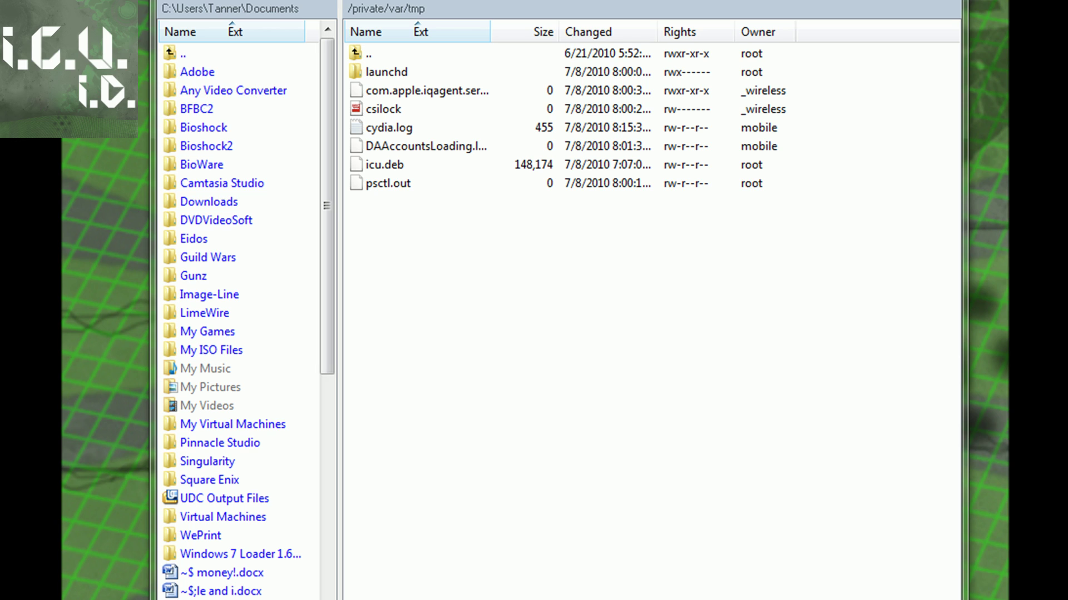
{"action": "left_click_drag", "start_coordinate": [161, 154], "coordinate": [434, 274]}
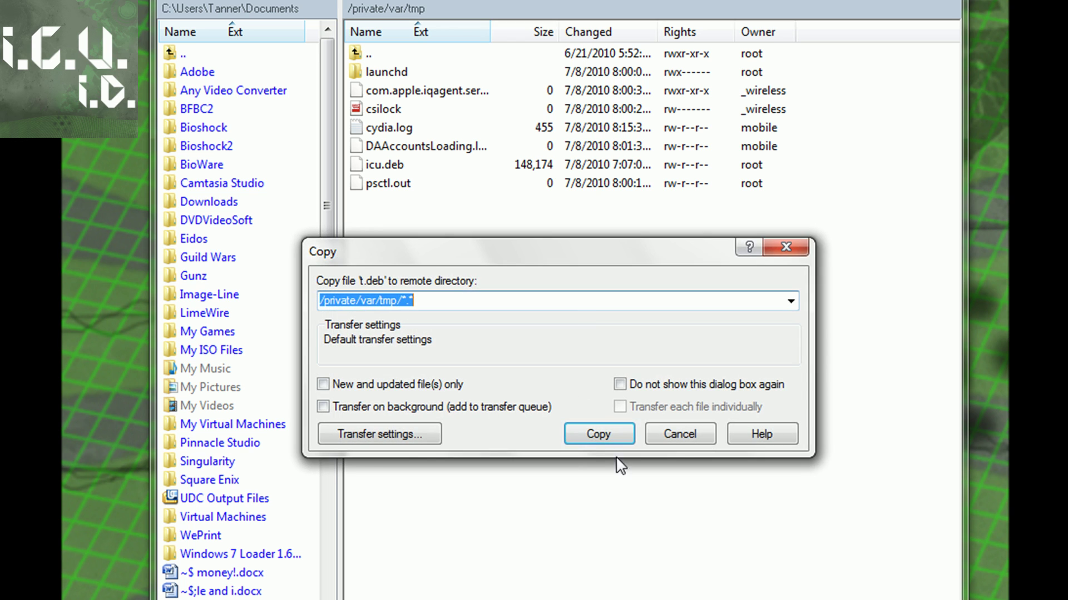
{"action": "left_click", "coordinate": [598, 434]}
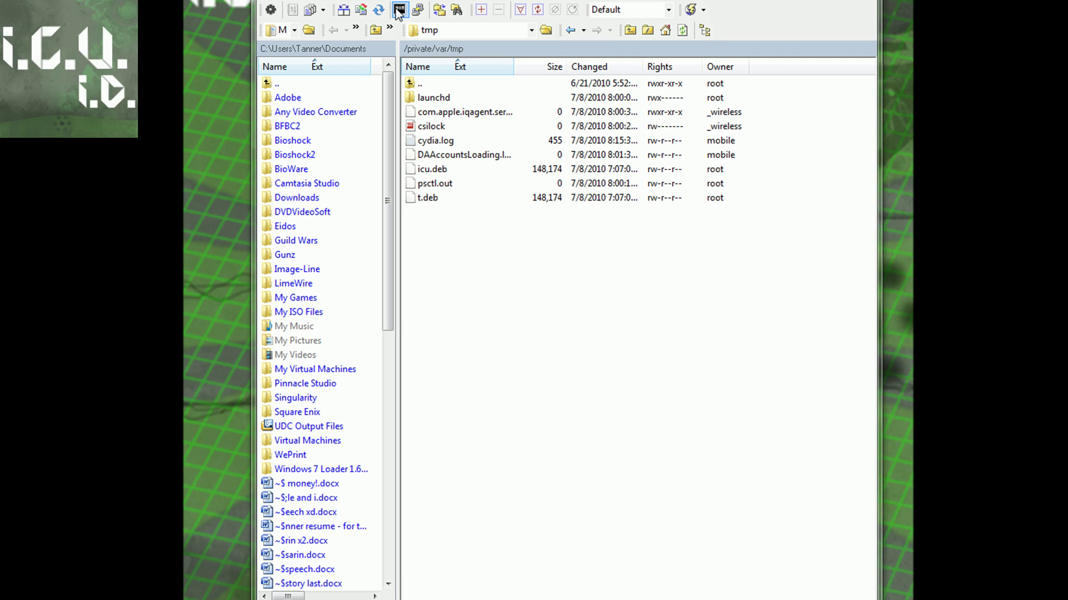
- Open a WinSCP shell console on the iPhone and log in with the root password
{"action": "left_click", "coordinate": [399, 10]}
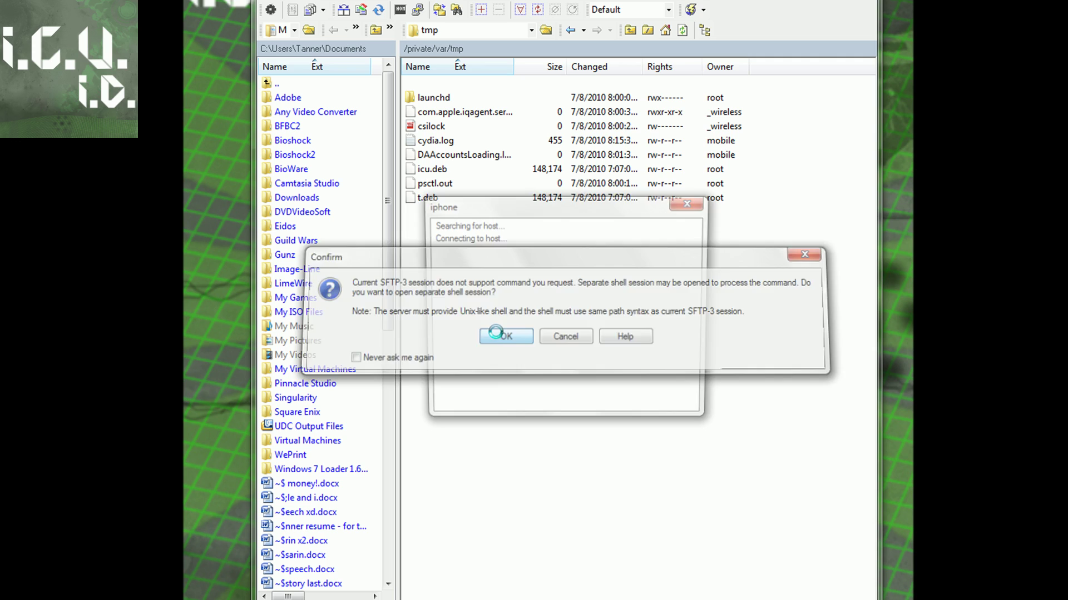
{"action": "left_click", "coordinate": [495, 332]}
{"action": "type", "text": "alpin"}
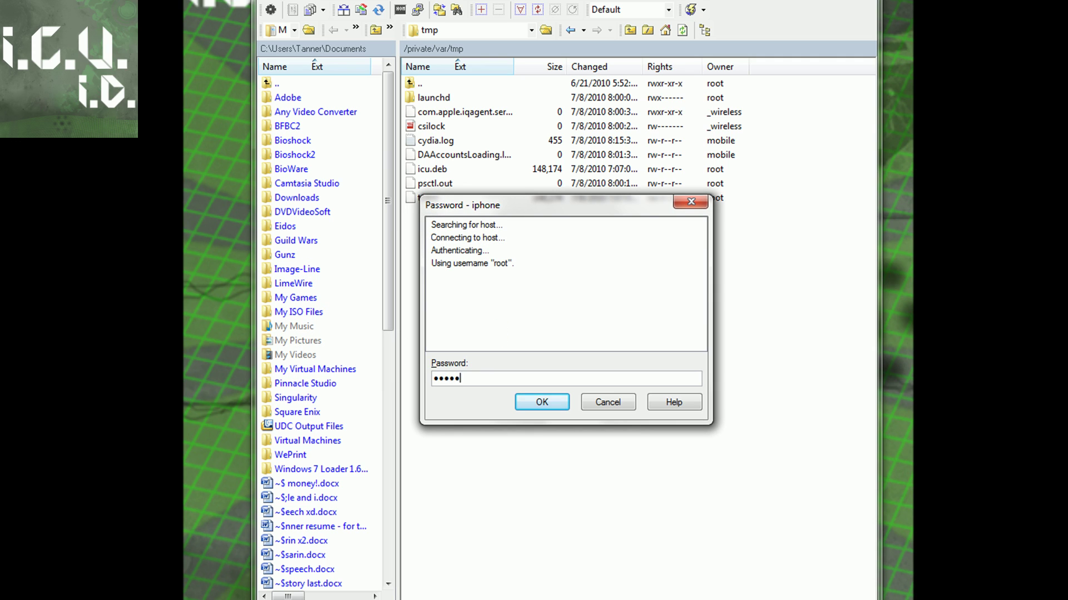
{"action": "type", "text": "e"}
{"action": "key", "text": "Return"}
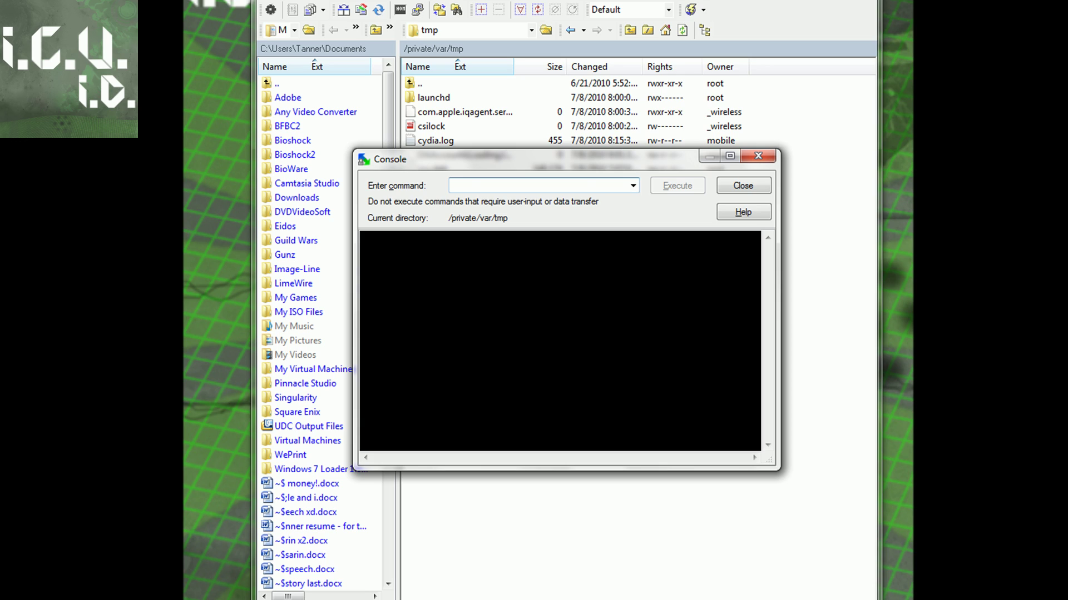
- Run 'dpkg -i /tmp/t.deb' to install MobileTerminal
{"action": "right_click", "coordinate": [472, 184]}
{"action": "left_click", "coordinate": [508, 245]}
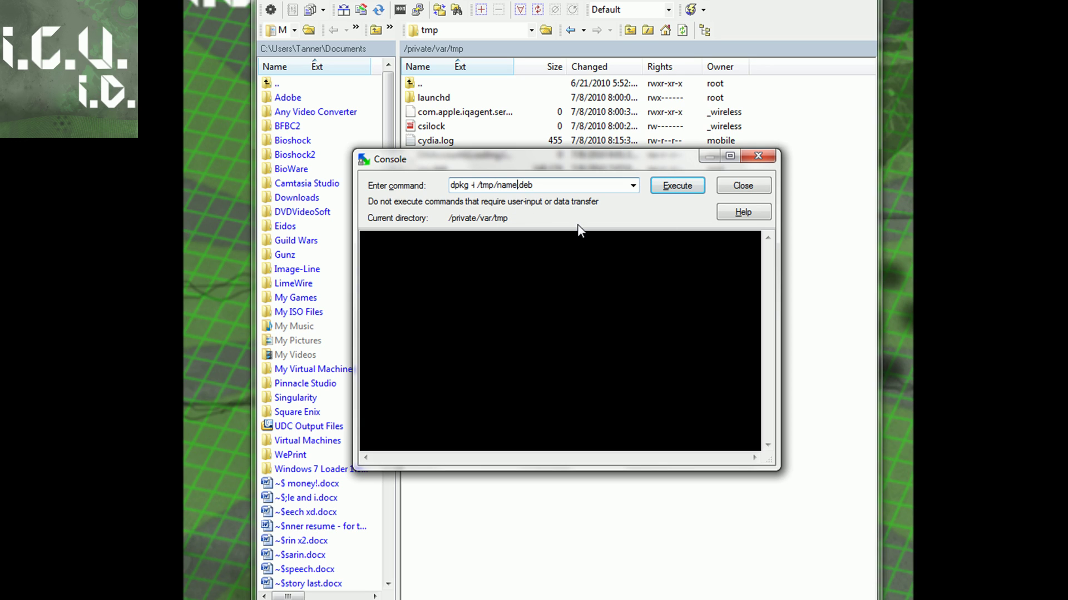
{"action": "key", "text": "BackSpace"}
{"action": "key", "text": "BackSpace"}
{"action": "key", "text": "BackSpace"}
{"action": "key", "text": "BackSpace"}
{"action": "type", "text": "t"}
{"action": "left_click", "coordinate": [663, 185]}
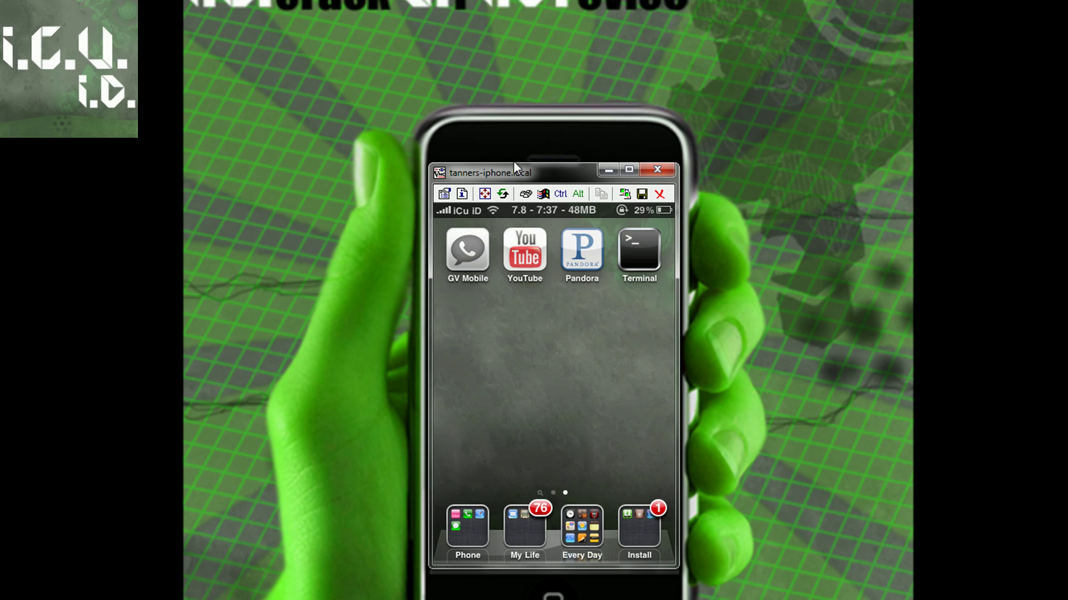
- Shift the VNC window showing the iPhone home screen slightly lower
{"action": "left_click_drag", "start_coordinate": [514, 163], "coordinate": [515, 185]}
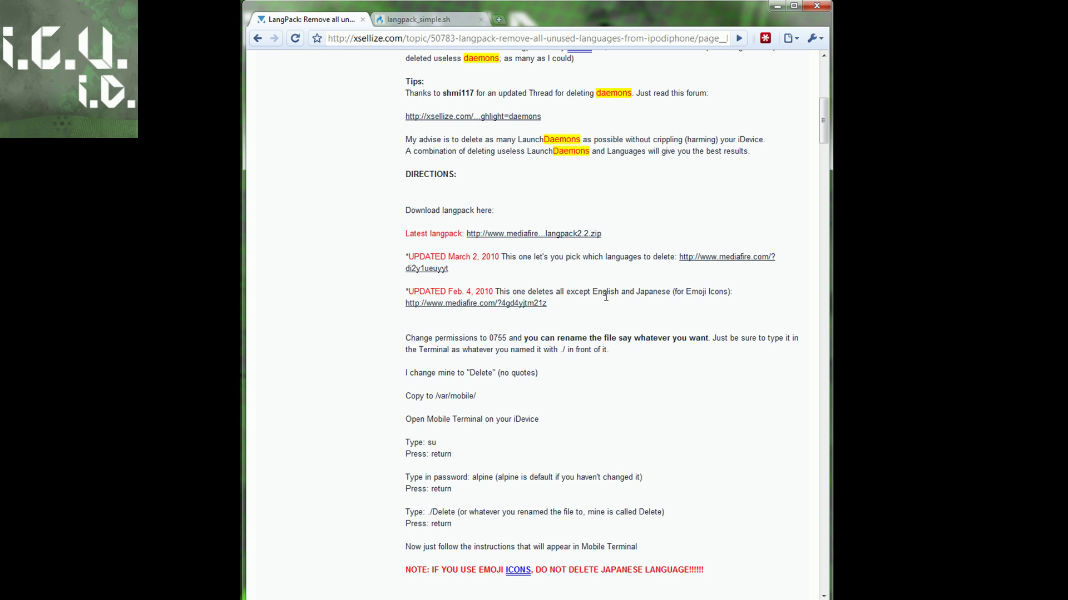
- Download langpack_simple.sh from its MediaFire page in Chrome
{"action": "scroll", "coordinate": [593, 318], "scroll_direction": "up", "scroll_amount": 5}
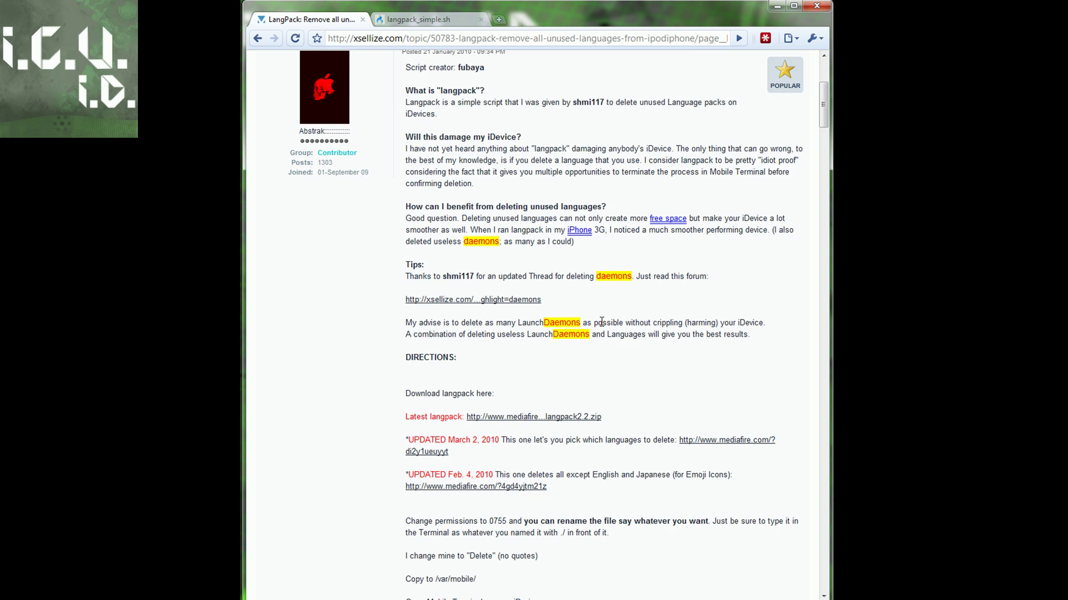
{"action": "scroll", "coordinate": [593, 318], "scroll_direction": "down", "scroll_amount": 7}
{"action": "scroll", "coordinate": [590, 312], "scroll_direction": "up", "scroll_amount": 4}
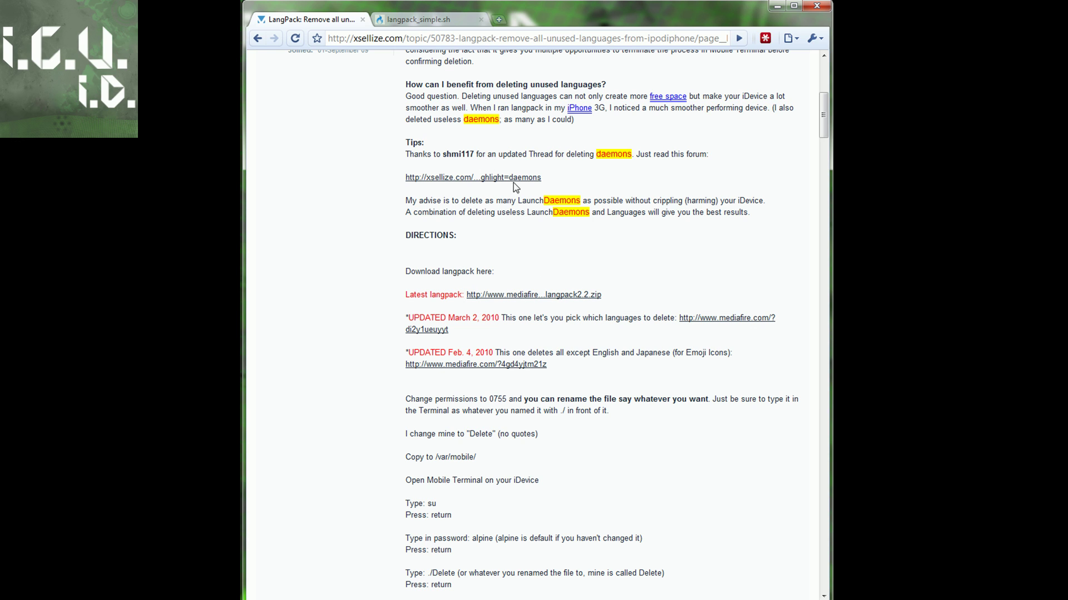
{"action": "left_click", "coordinate": [433, 20]}
{"action": "left_click", "coordinate": [688, 264]}
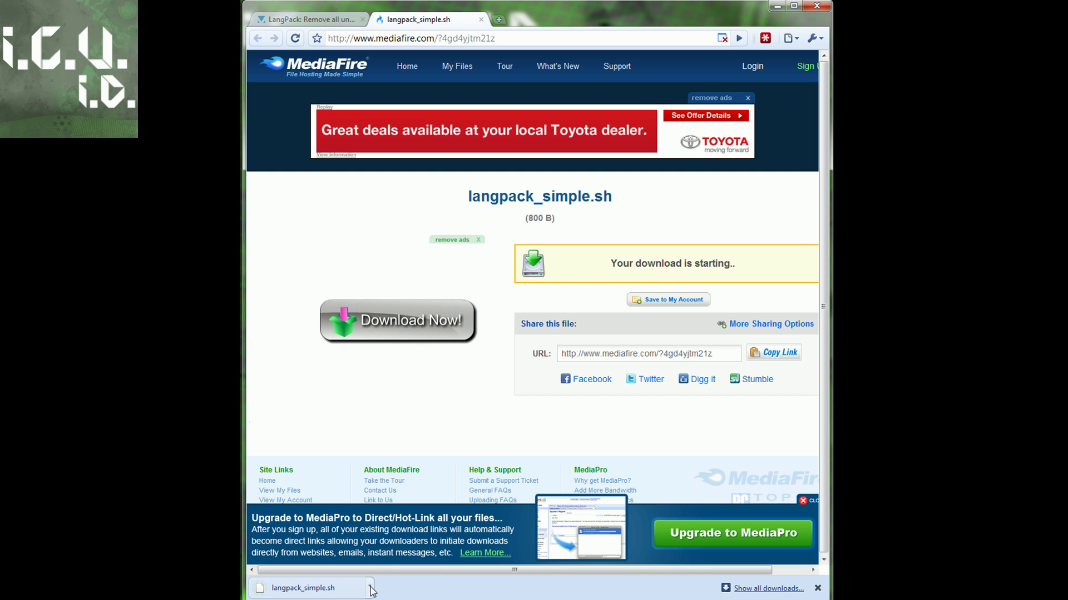
- Locate the downloaded langpack_simple.sh and drag it onto the desktop
{"action": "left_click", "coordinate": [369, 588]}
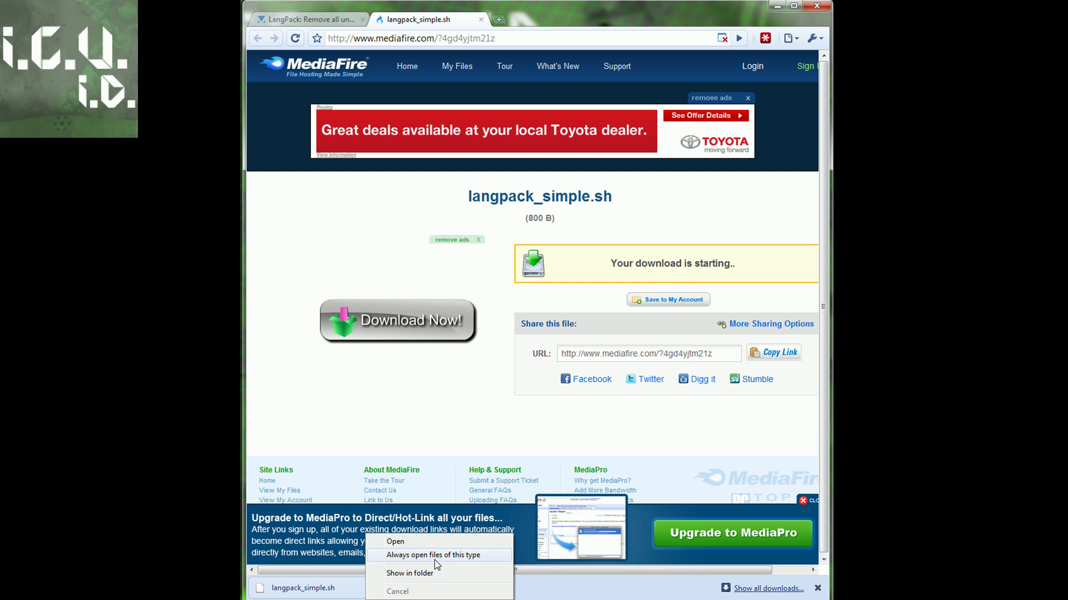
{"action": "left_click", "coordinate": [438, 571]}
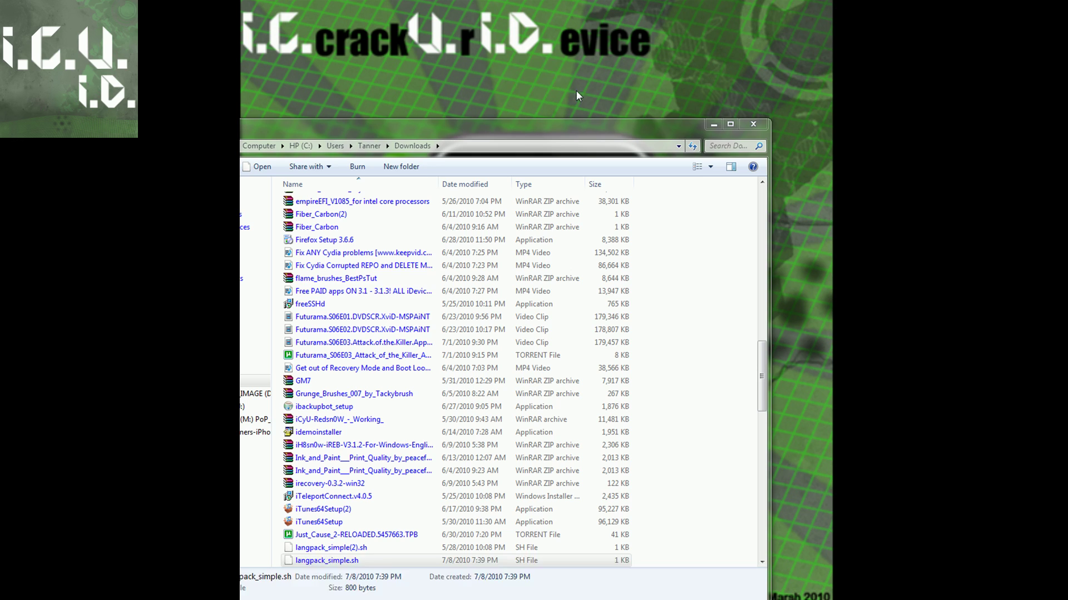
{"action": "left_click", "coordinate": [753, 123]}
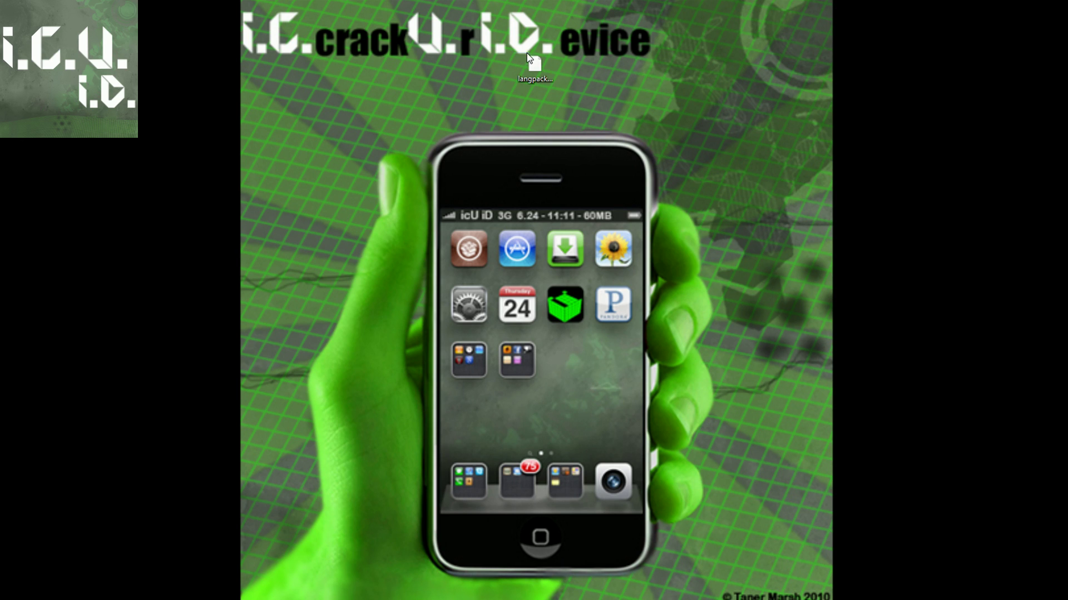
{"action": "left_click_drag", "start_coordinate": [535, 67], "coordinate": [352, 25]}
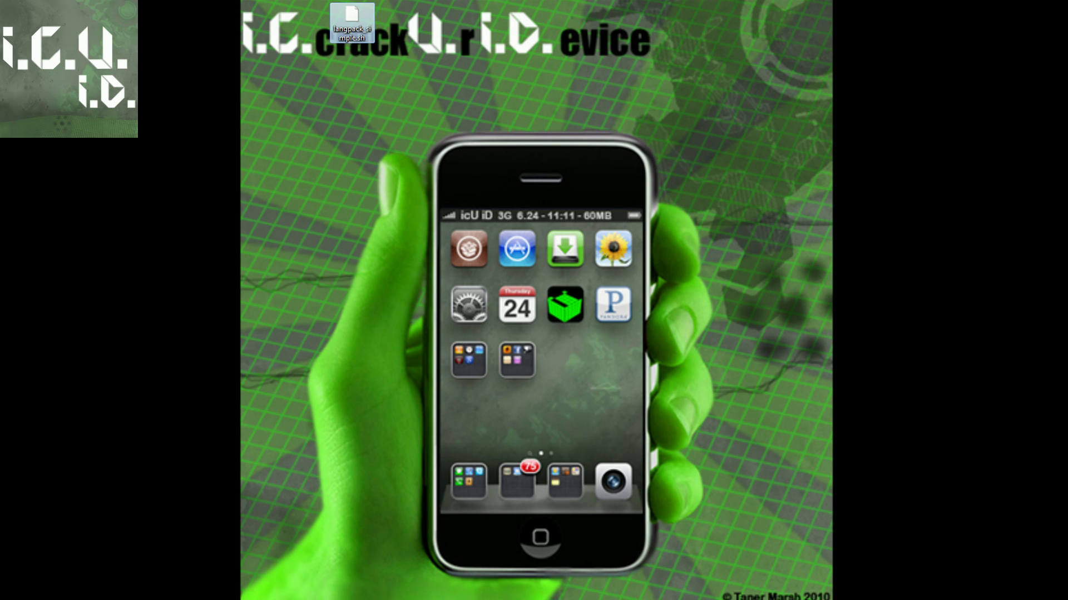
{"action": "key", "text": "alt+Tab"}
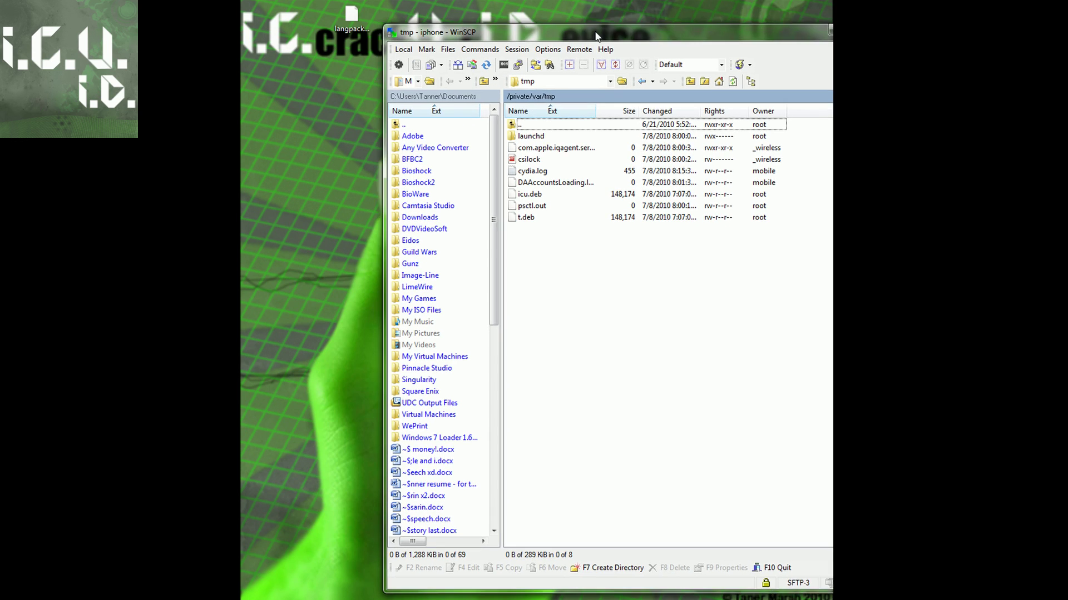
- Upload langpack_simple.sh into the phone's /private/var/mobile folder
{"action": "double_click", "coordinate": [512, 116]}
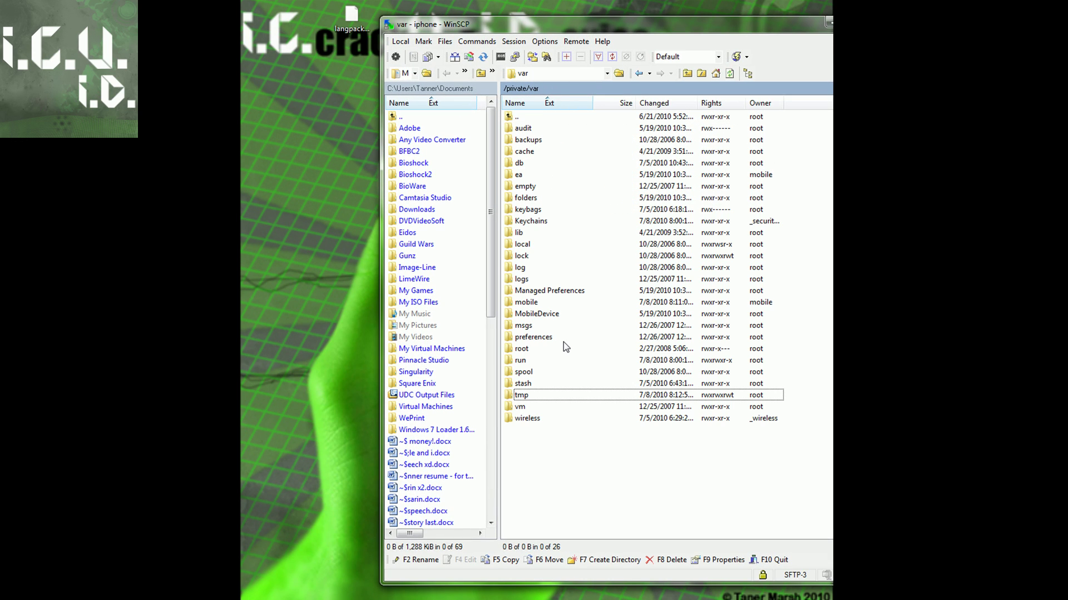
{"action": "double_click", "coordinate": [528, 303]}
{"action": "left_click_drag", "start_coordinate": [341, 18], "coordinate": [543, 258]}
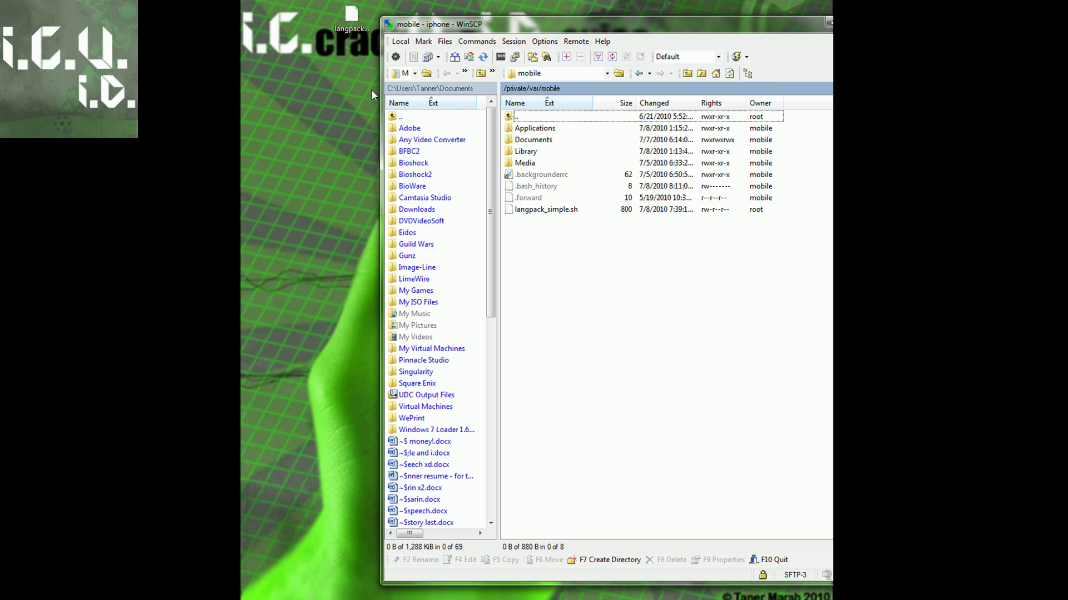
- Rename the uploaded script to lang.sh and close WinSCP
{"action": "right_click", "coordinate": [547, 210]}
{"action": "left_click", "coordinate": [581, 311]}
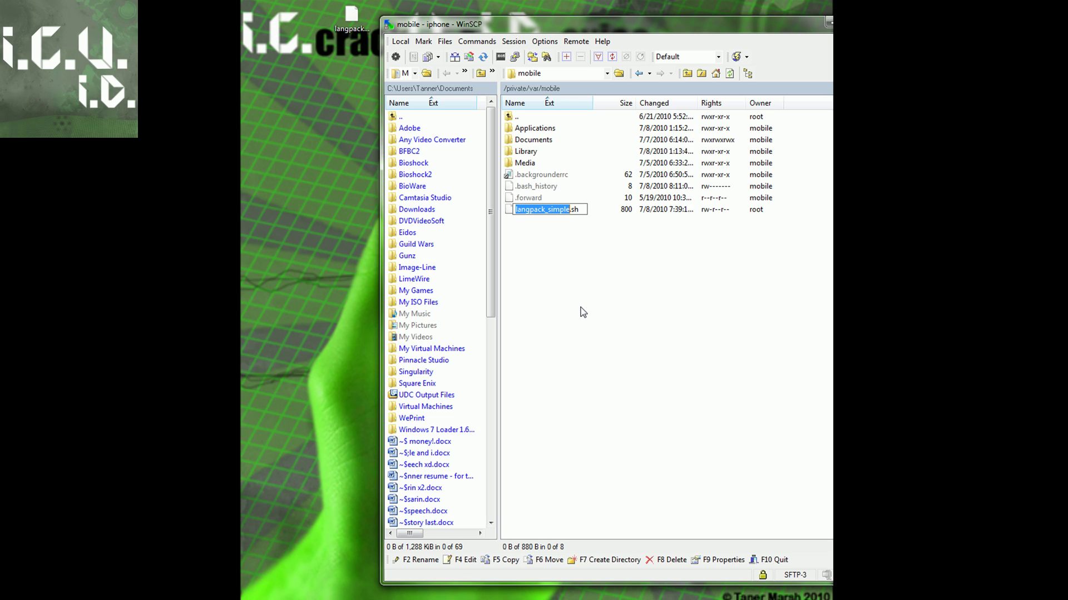
{"action": "key", "text": "BackSpace"}
{"action": "type", "text": "lang"}
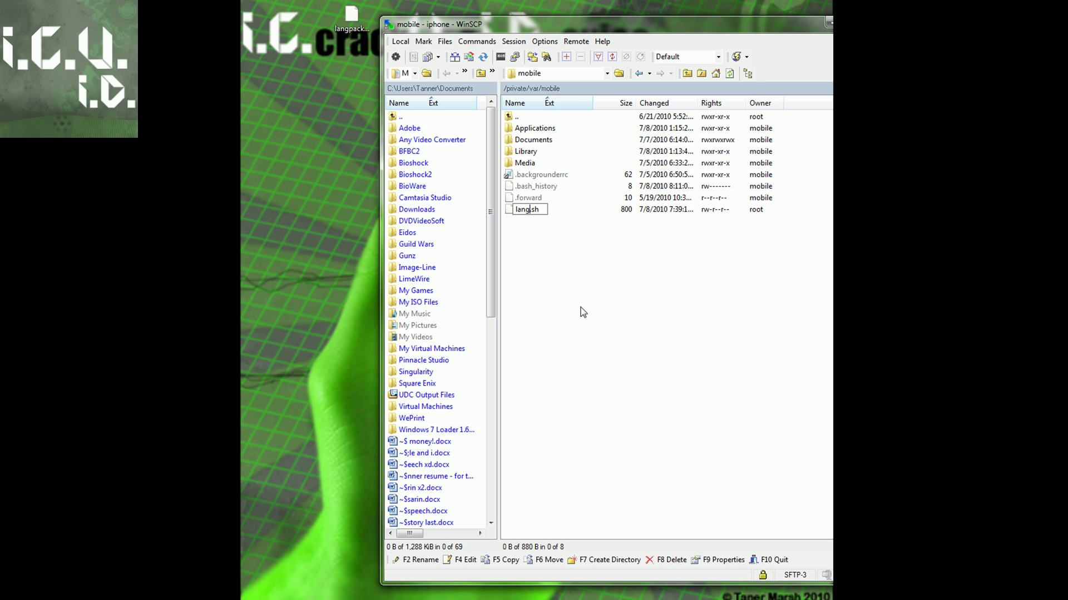
{"action": "key", "text": "Return"}
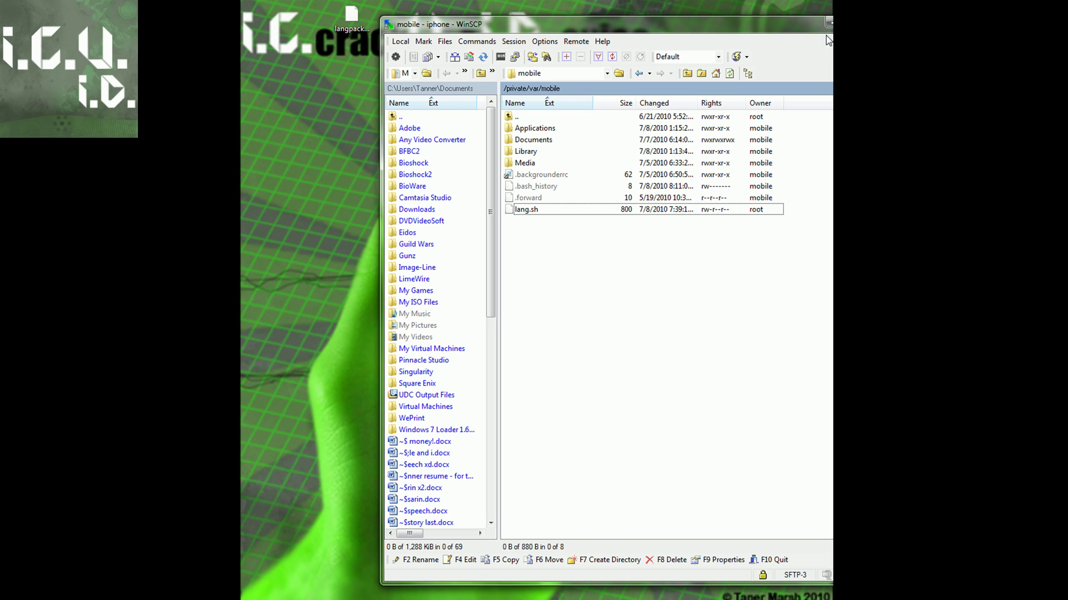
{"action": "key", "text": "alt+F4"}
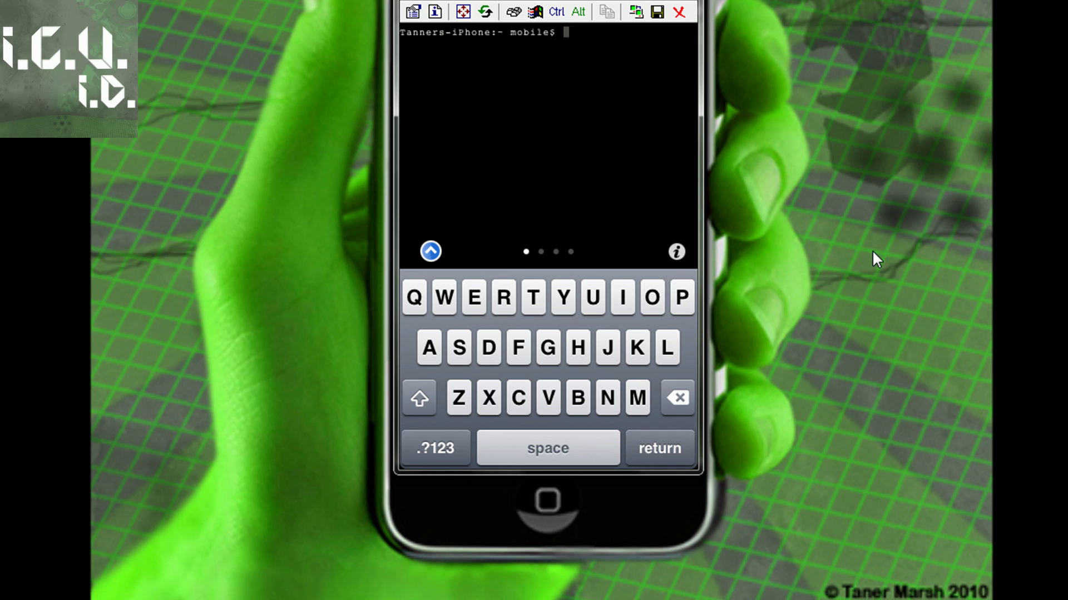
- Become root in MobileTerminal with su and the root password
{"action": "type", "text": "su"}
{"action": "key", "text": "Return"}
{"action": "type", "text": "ln"}
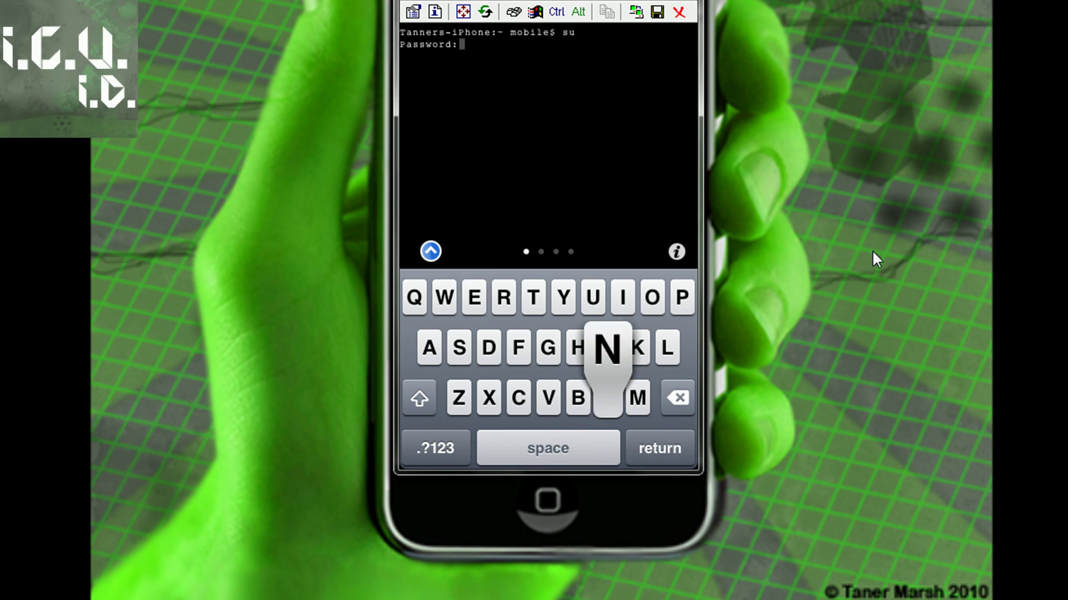
{"action": "type", "text": "e"}
{"action": "key", "text": "Return"}
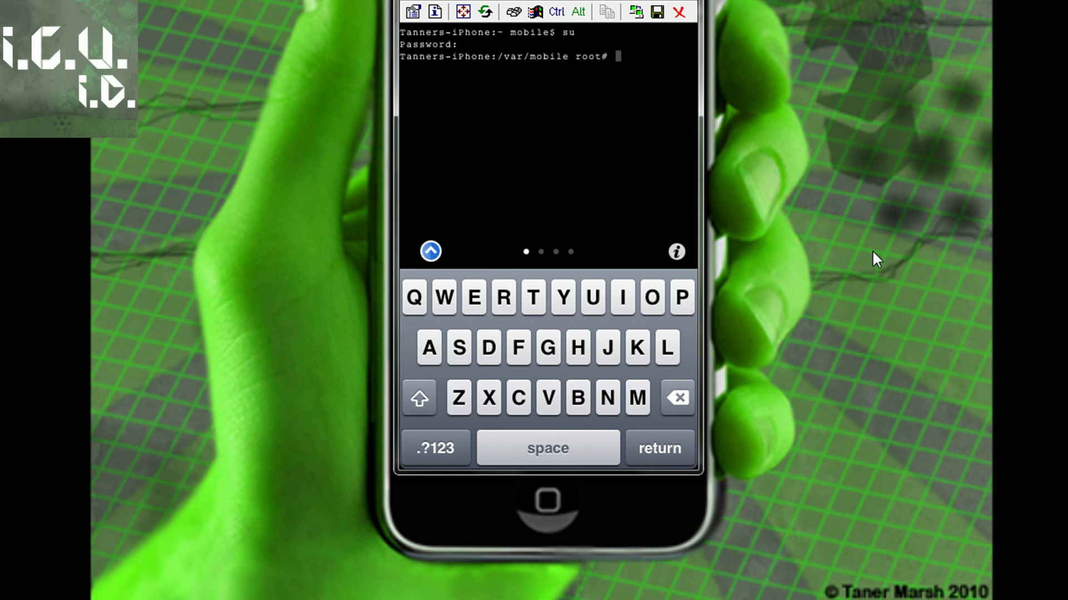
- Run ./lang.sh, answer y to delete the language packs, and return home
{"action": "type", "text": "."}
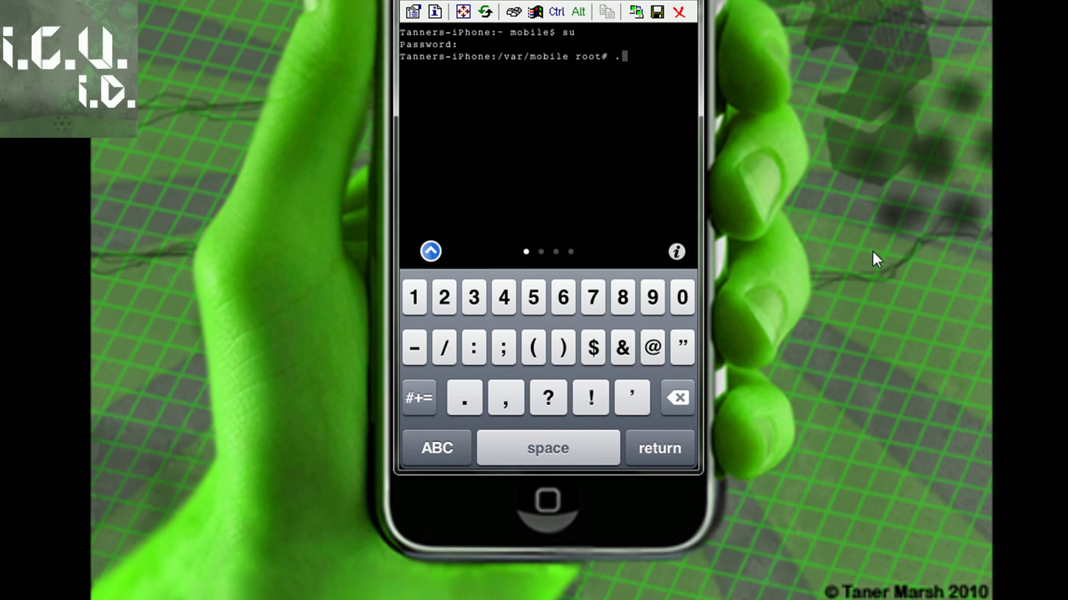
{"action": "type", "text": "/"}
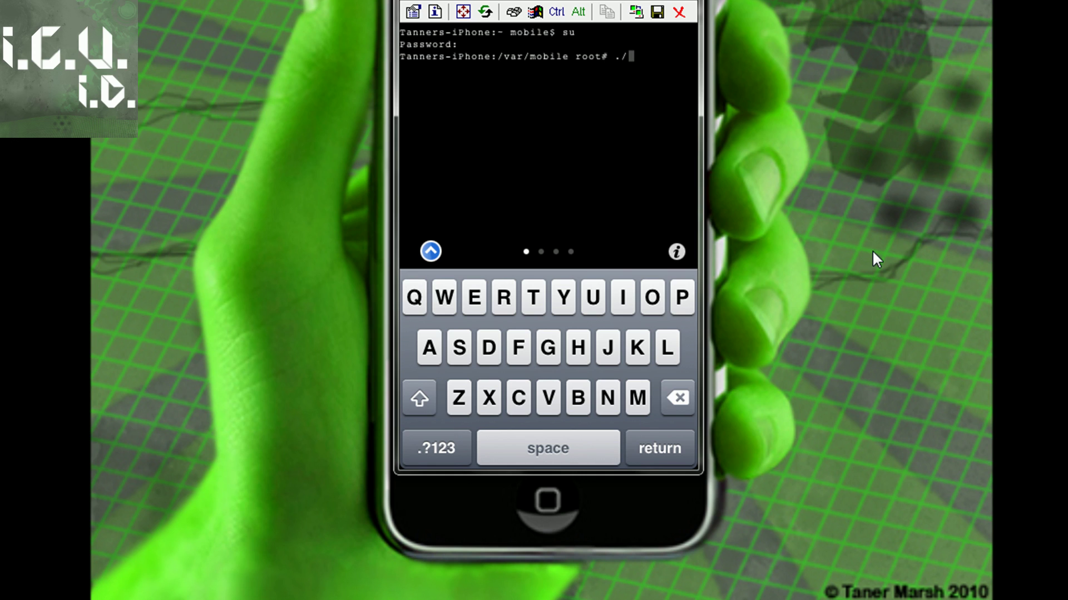
{"action": "type", "text": "la"}
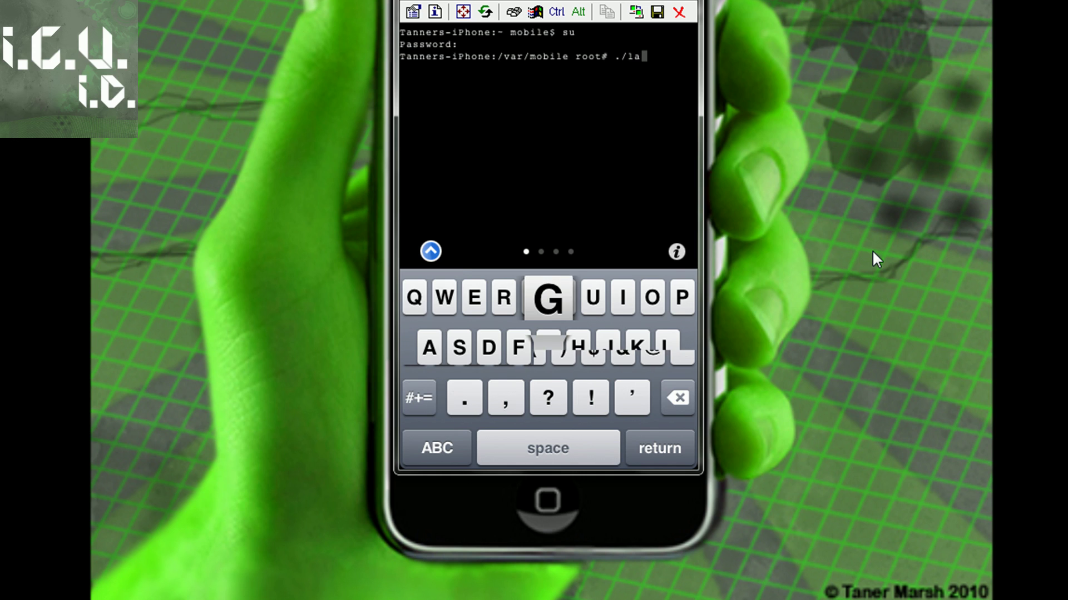
{"action": "type", "text": "ng.sh"}
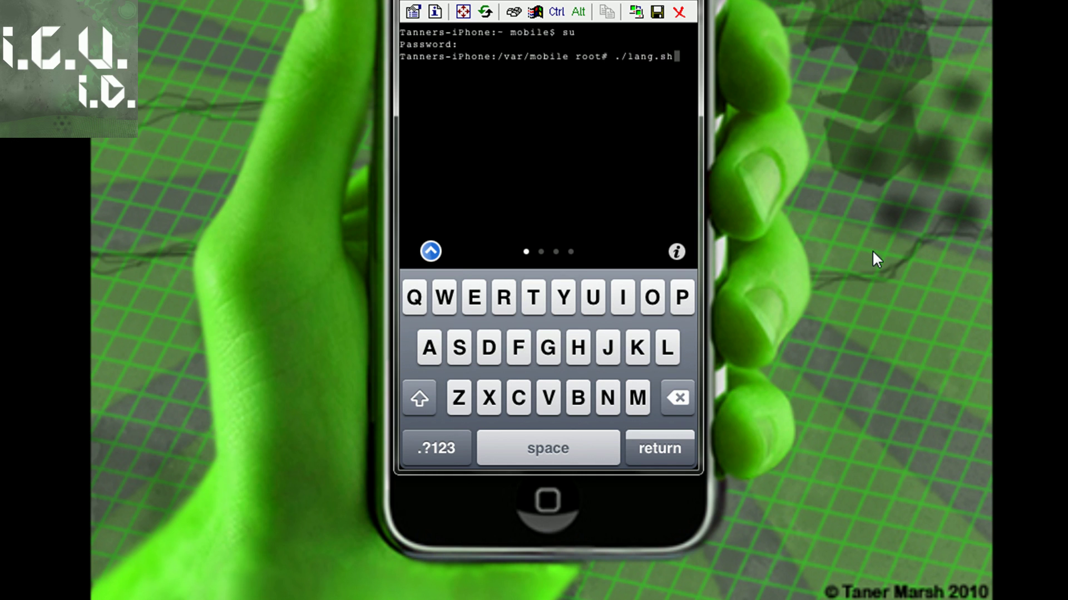
{"action": "key", "text": "Return"}
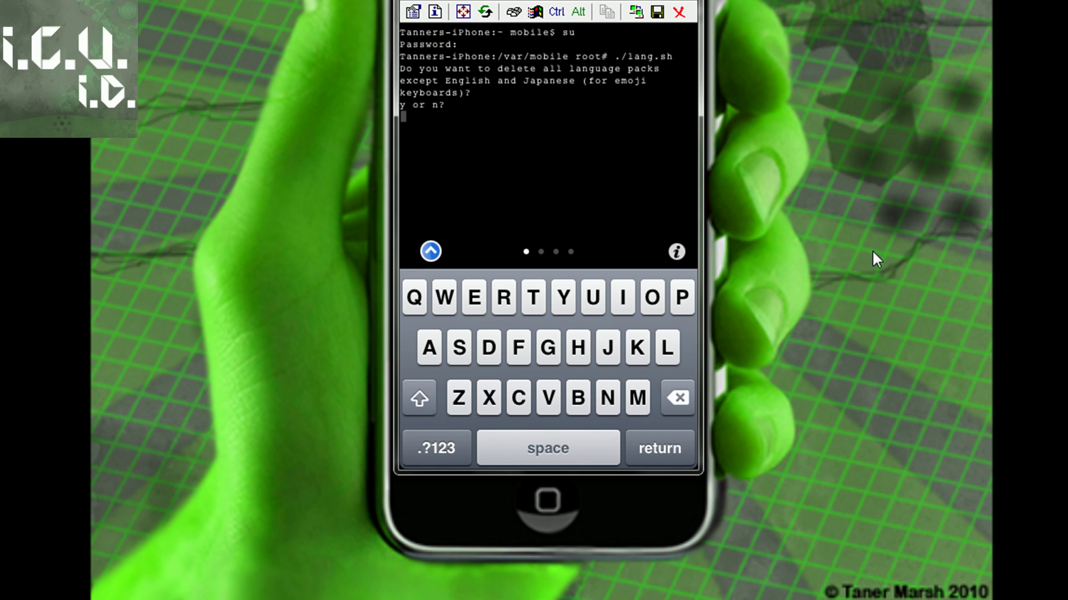
{"action": "type", "text": "y"}
{"action": "key", "text": "BackSpace"}
{"action": "type", "text": "y"}
{"action": "key", "text": "Return"}
{"action": "type", "text": "y"}
{"action": "key", "text": "Return"}
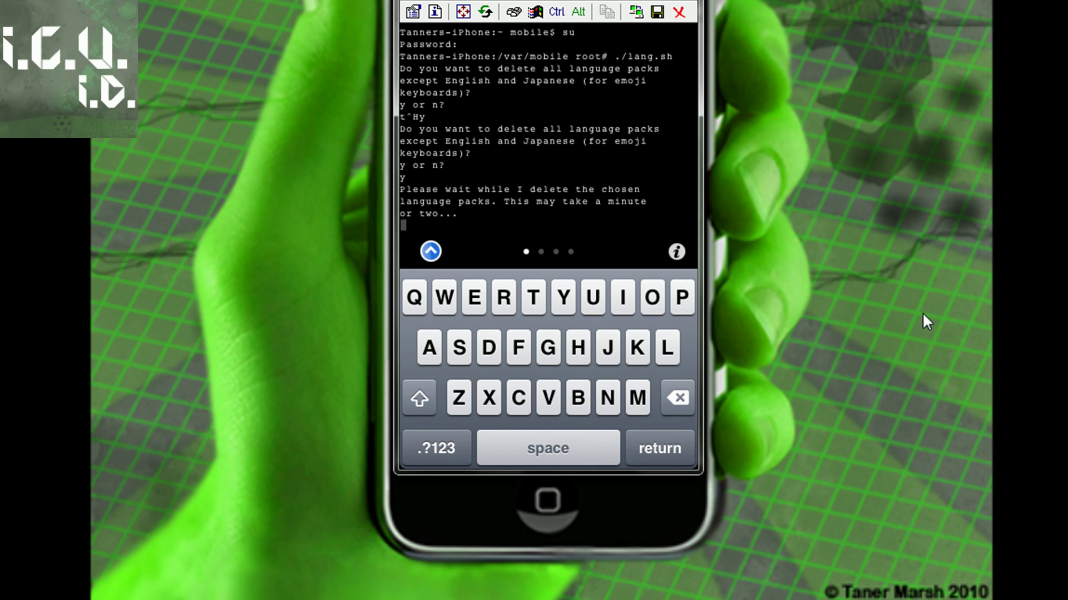
{"action": "right_click", "coordinate": [979, 598]}
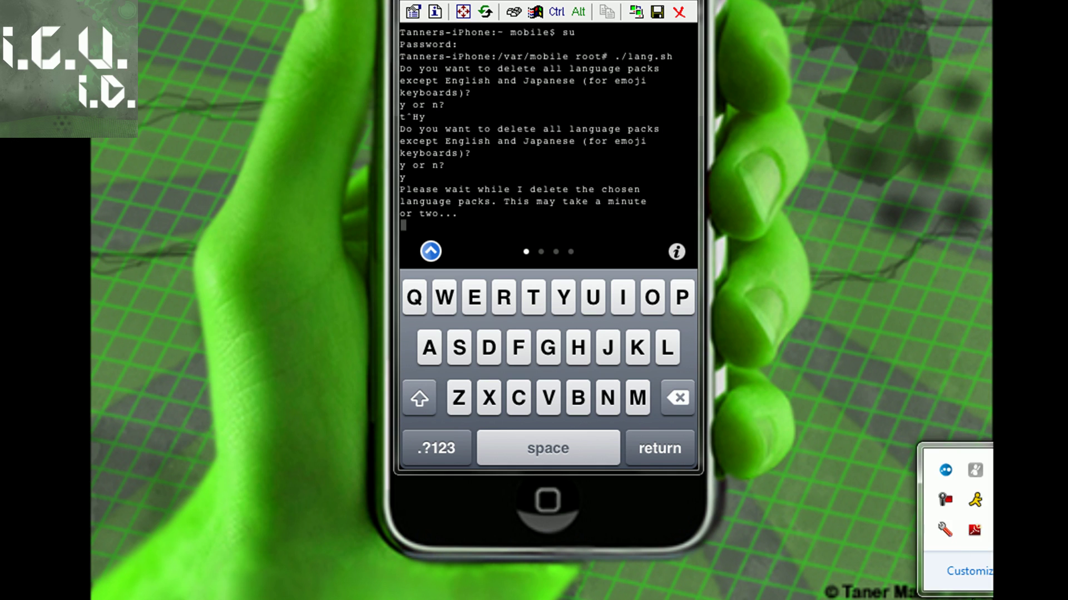
{"action": "left_click", "coordinate": [952, 526]}
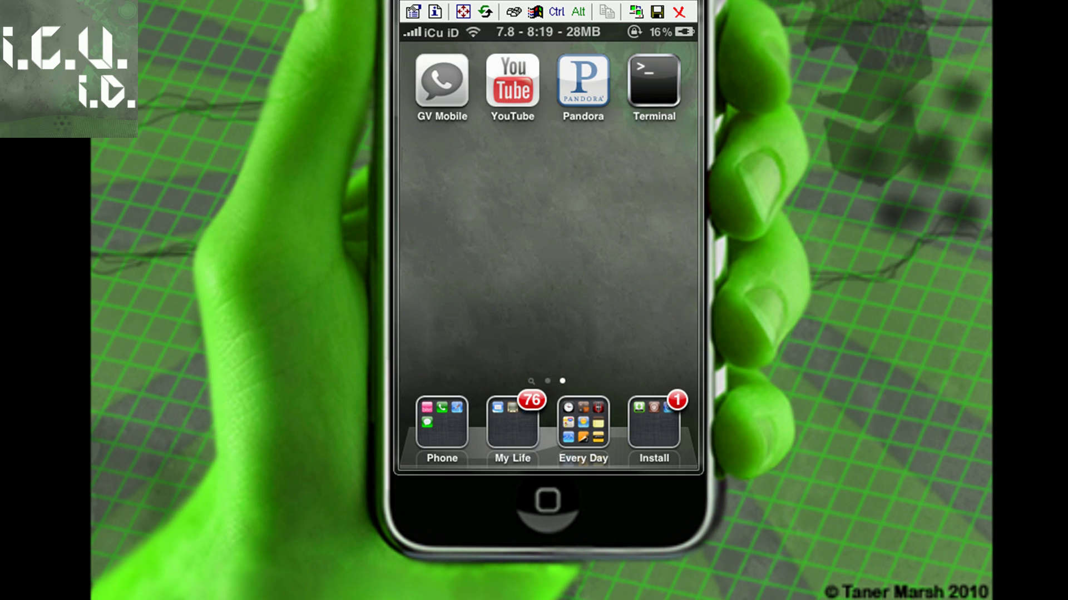
- Open the Install folder on the iPhone home screen
{"action": "left_click", "coordinate": [657, 424]}
{"action": "left_click", "coordinate": [441, 429]}
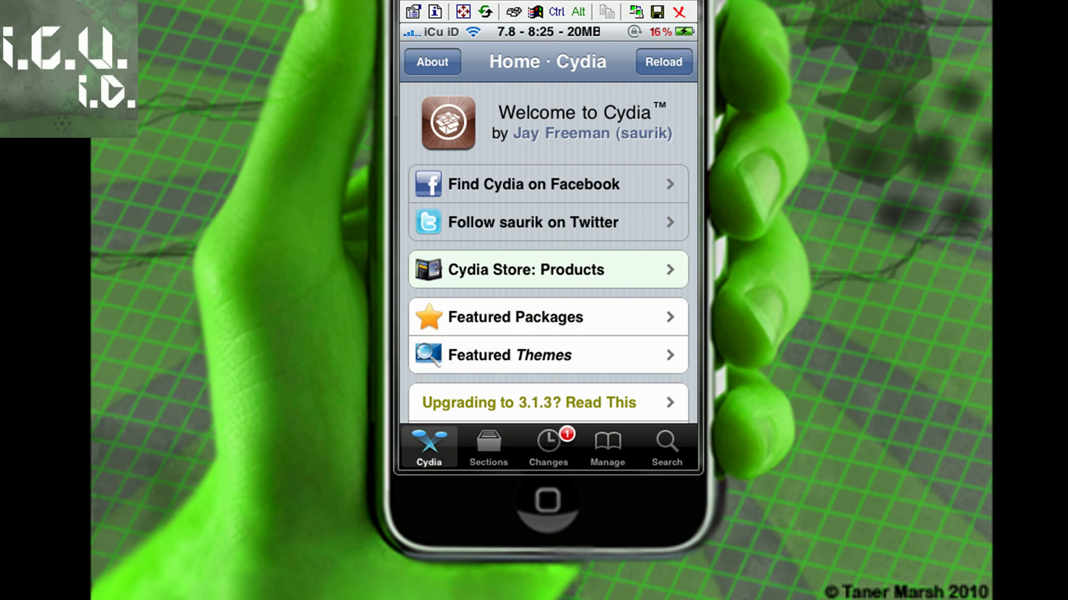
{"action": "left_click", "coordinate": [607, 448]}
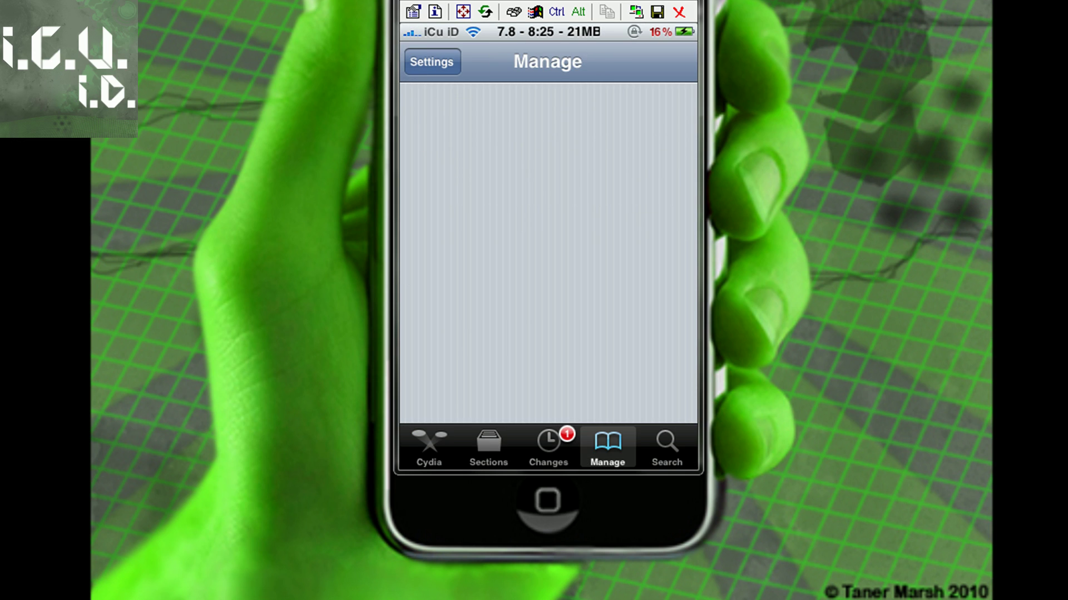
{"action": "left_click", "coordinate": [548, 244]}
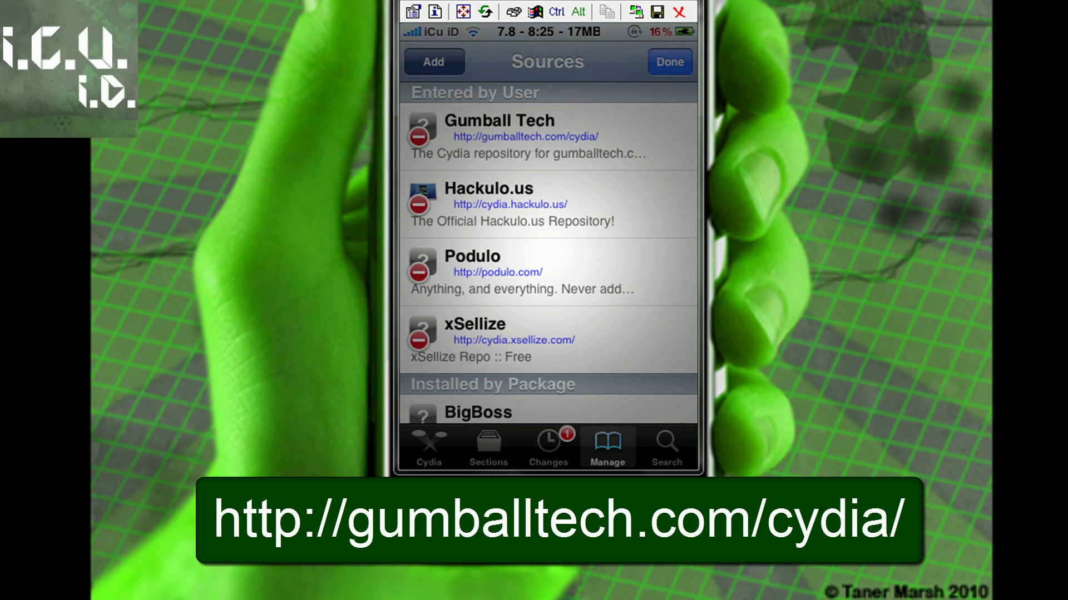
{"action": "left_click", "coordinate": [433, 62]}
{"action": "type", "text": "gumballtech.com/"}
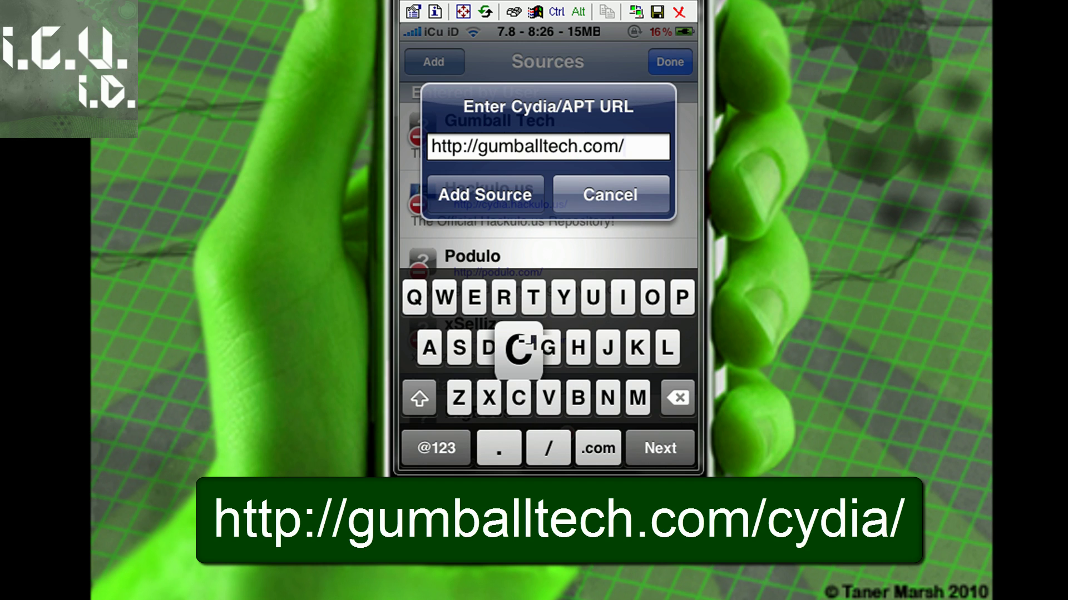
{"action": "left_click", "coordinate": [548, 136]}
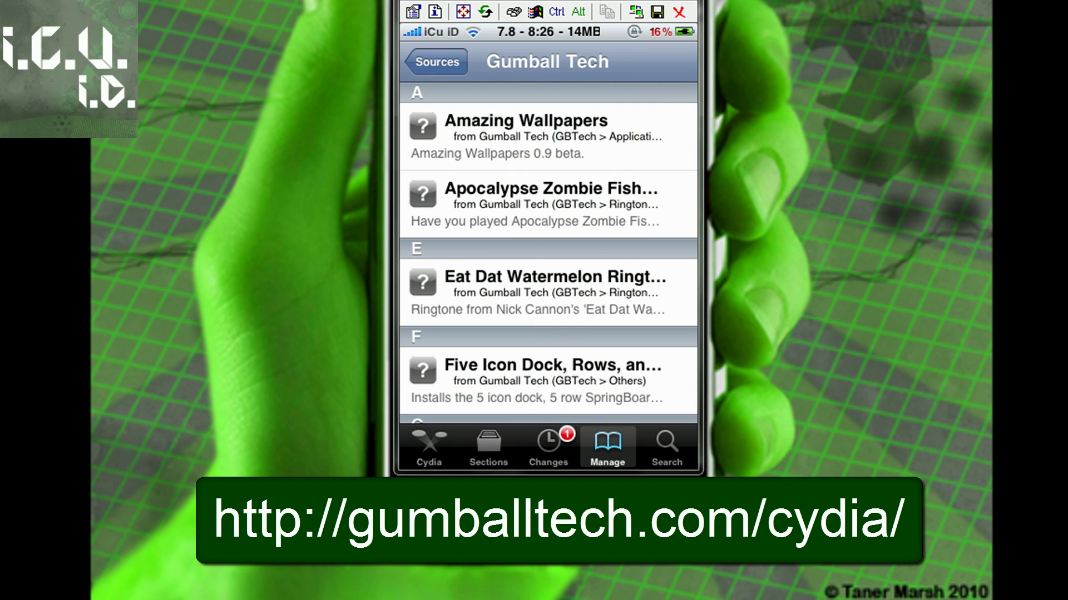
- Open the iMemory Enhancer package details from the Gumball Tech source list
{"action": "scroll", "coordinate": [549, 251], "scroll_direction": "down", "scroll_amount": 10}
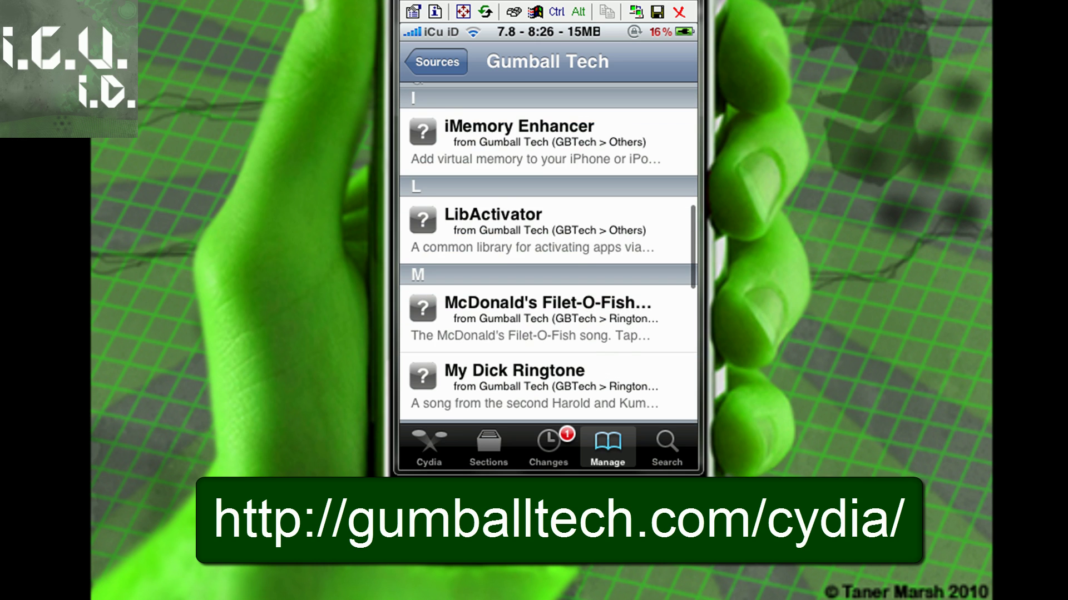
{"action": "scroll", "coordinate": [549, 250], "scroll_direction": "up", "scroll_amount": 2}
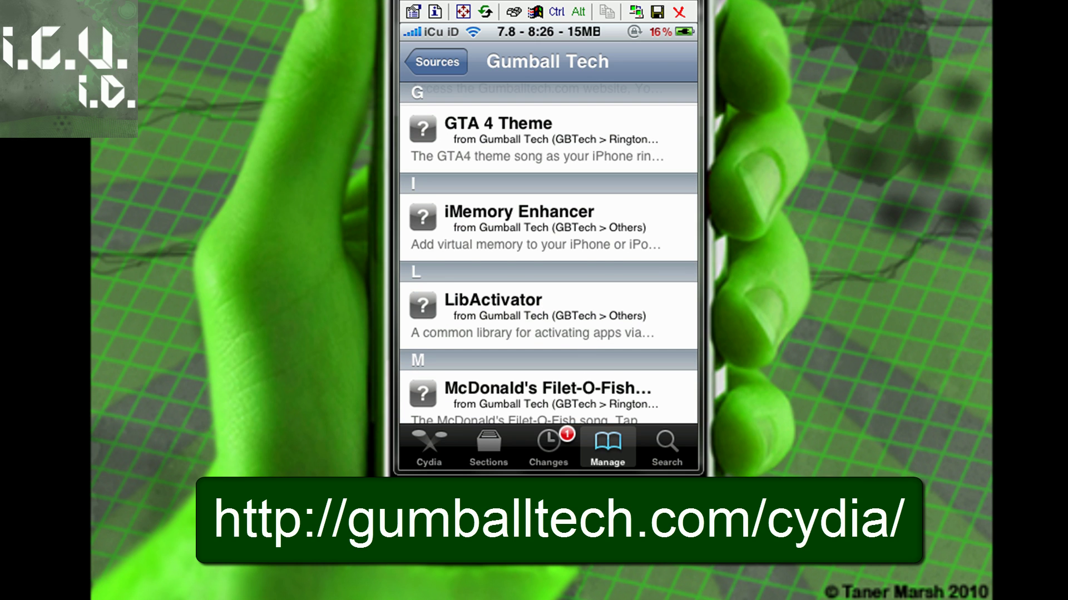
{"action": "left_click", "coordinate": [548, 228]}
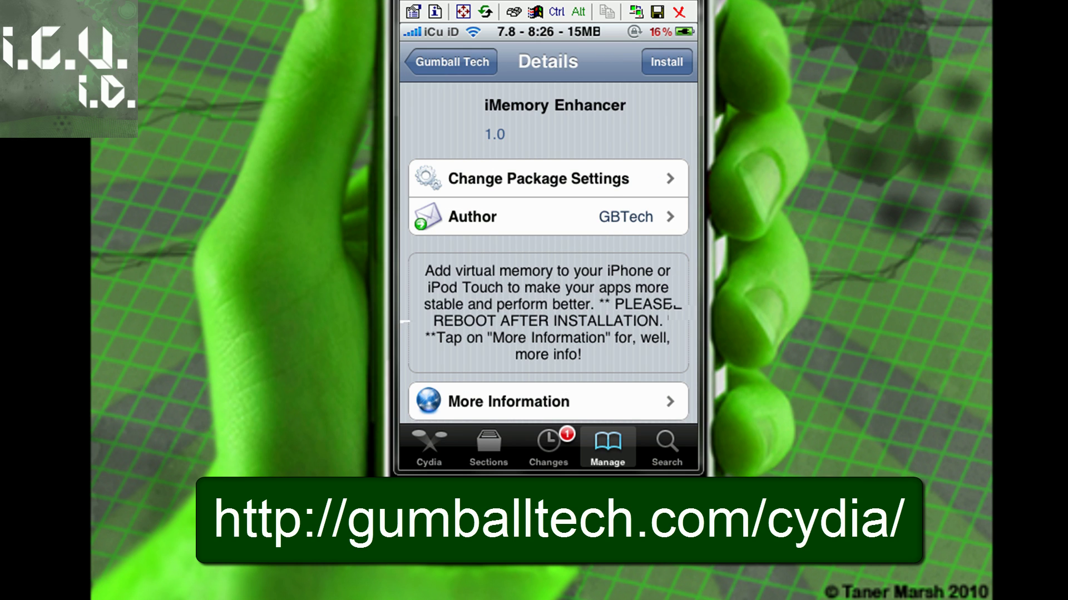